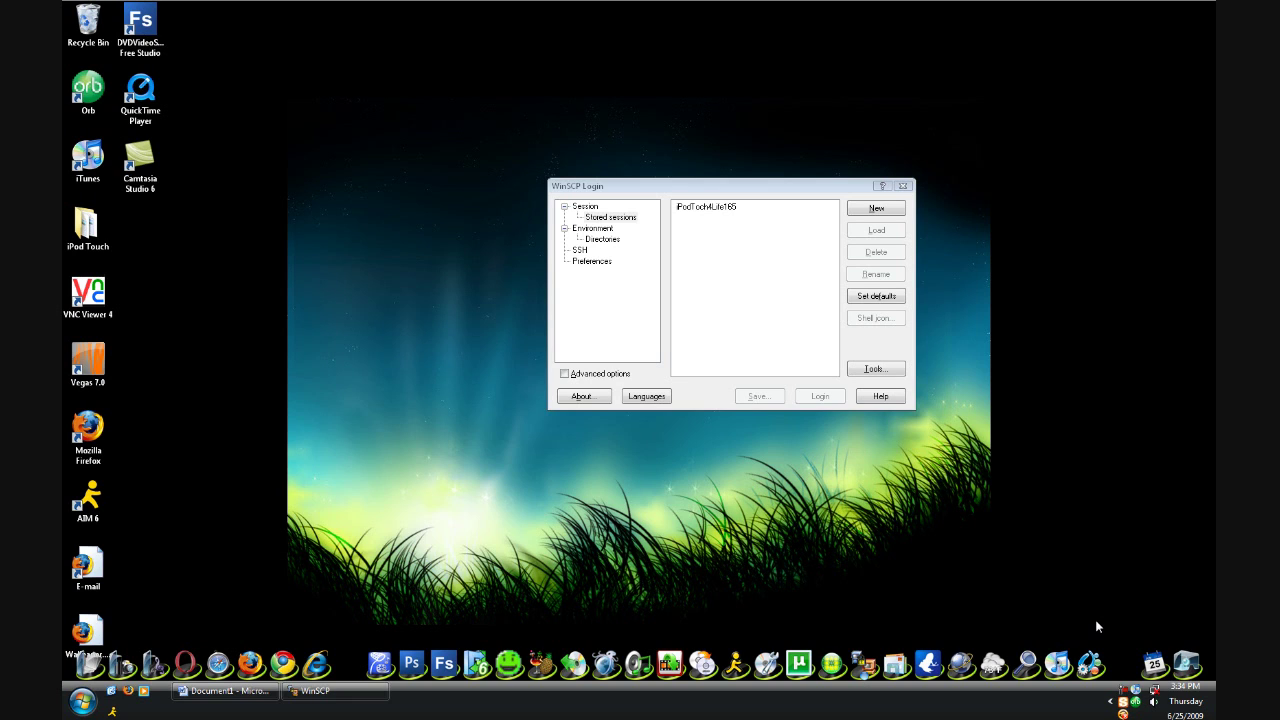
pyautogui.moveTo(723, 194); pyautogui.dragTo(619, 186)
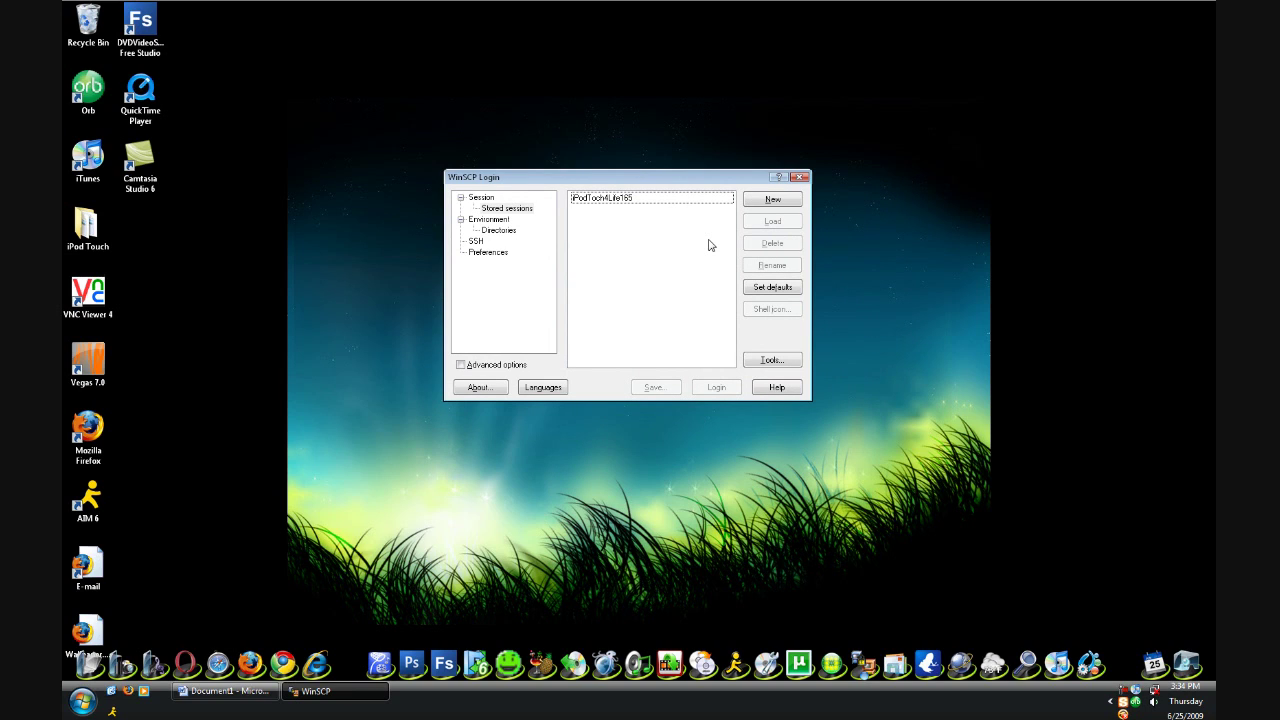
pyautogui.moveTo(664, 178); pyautogui.dragTo(672, 203)
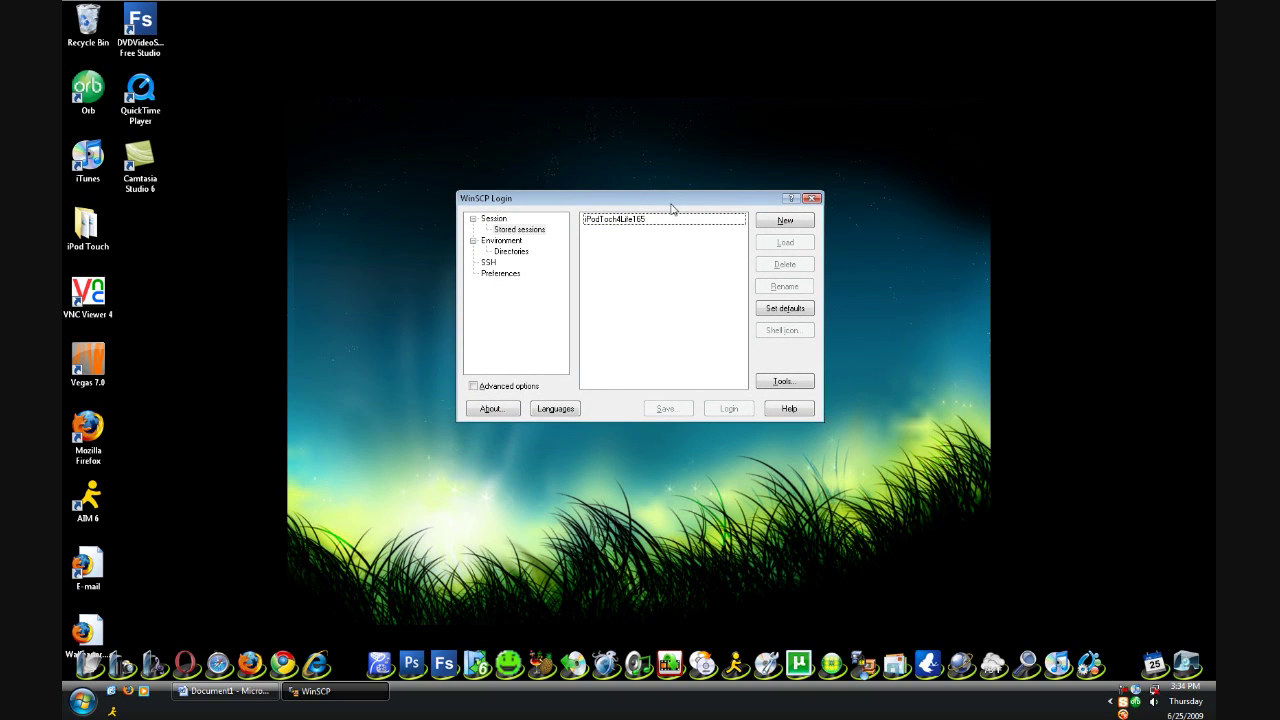
pyautogui.moveTo(653, 198); pyautogui.dragTo(632, 142)
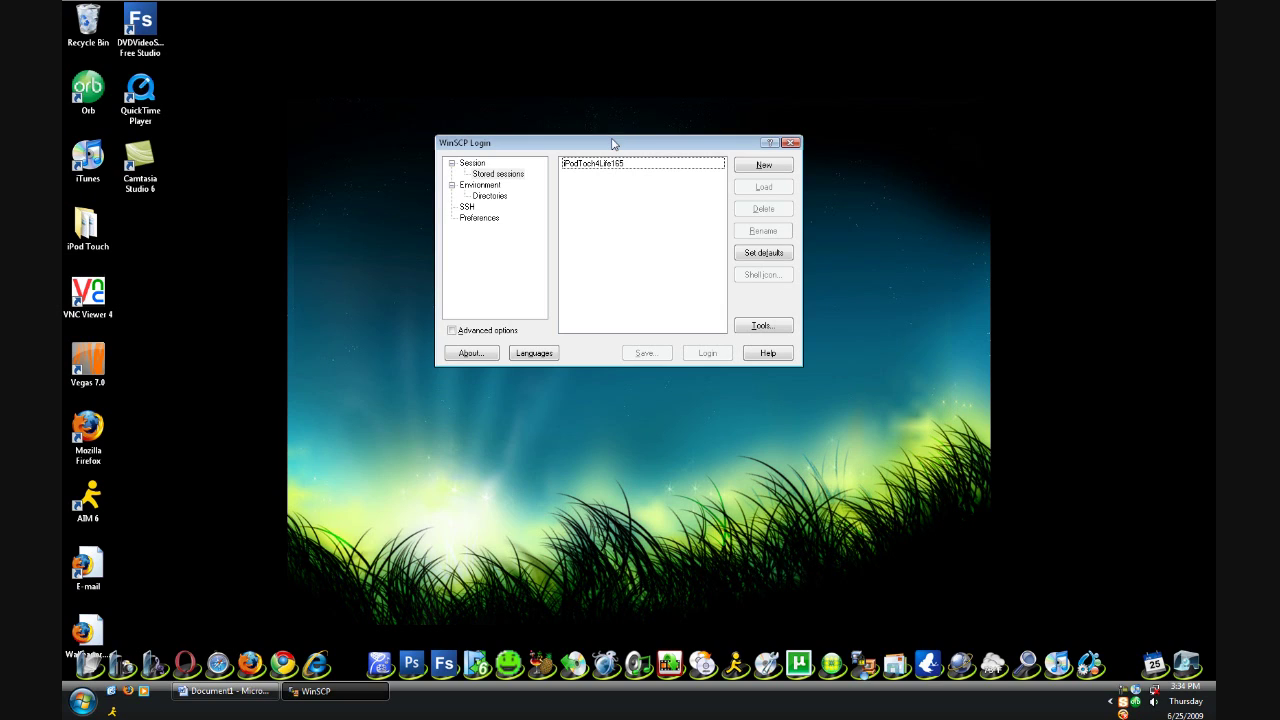
pyautogui.moveTo(591, 170)
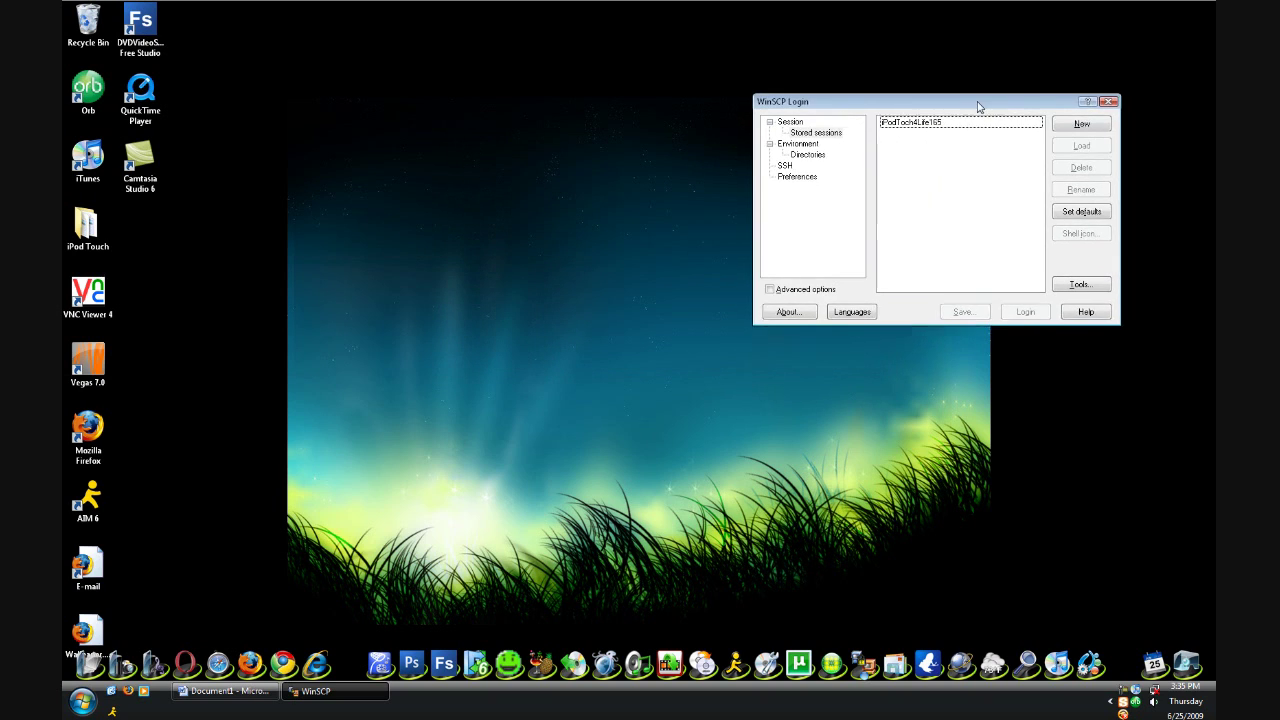
pyautogui.rightClick(248, 234)
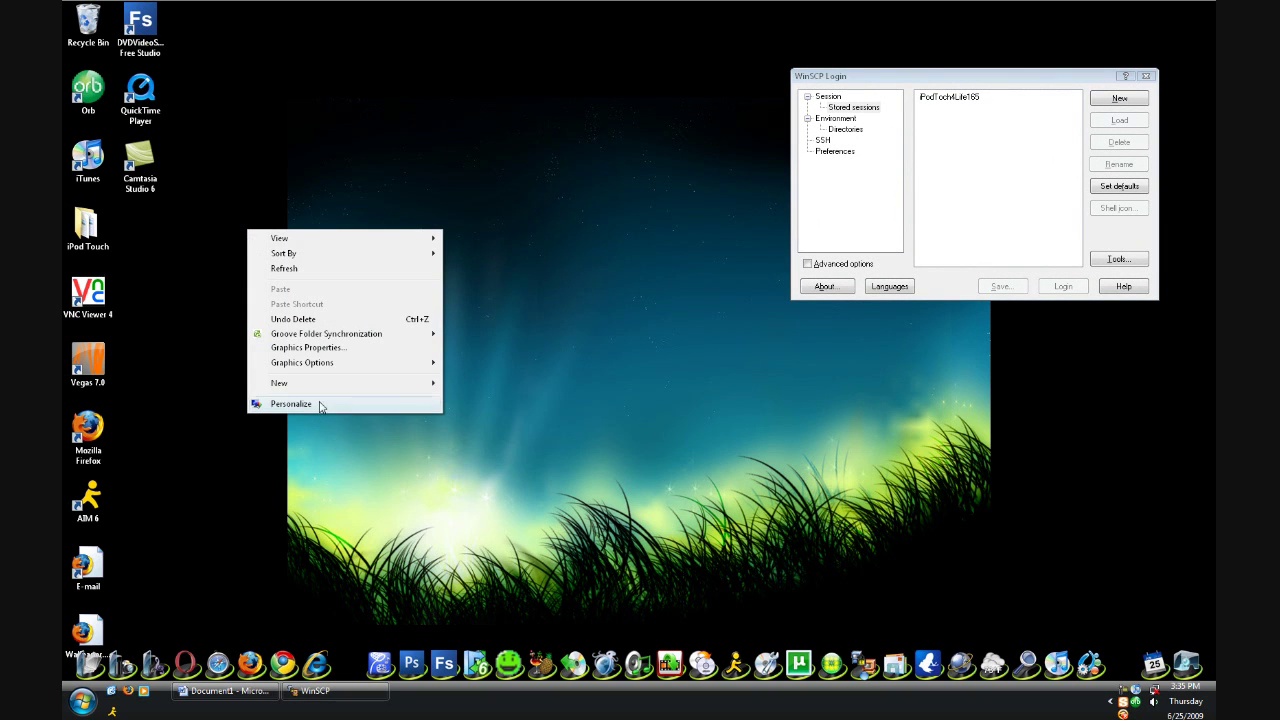
# Create a desktop folder named 'Video Wallpaper' and move it lower on the desktop
pyautogui.moveTo(314, 385)
pyautogui.click(502, 385)
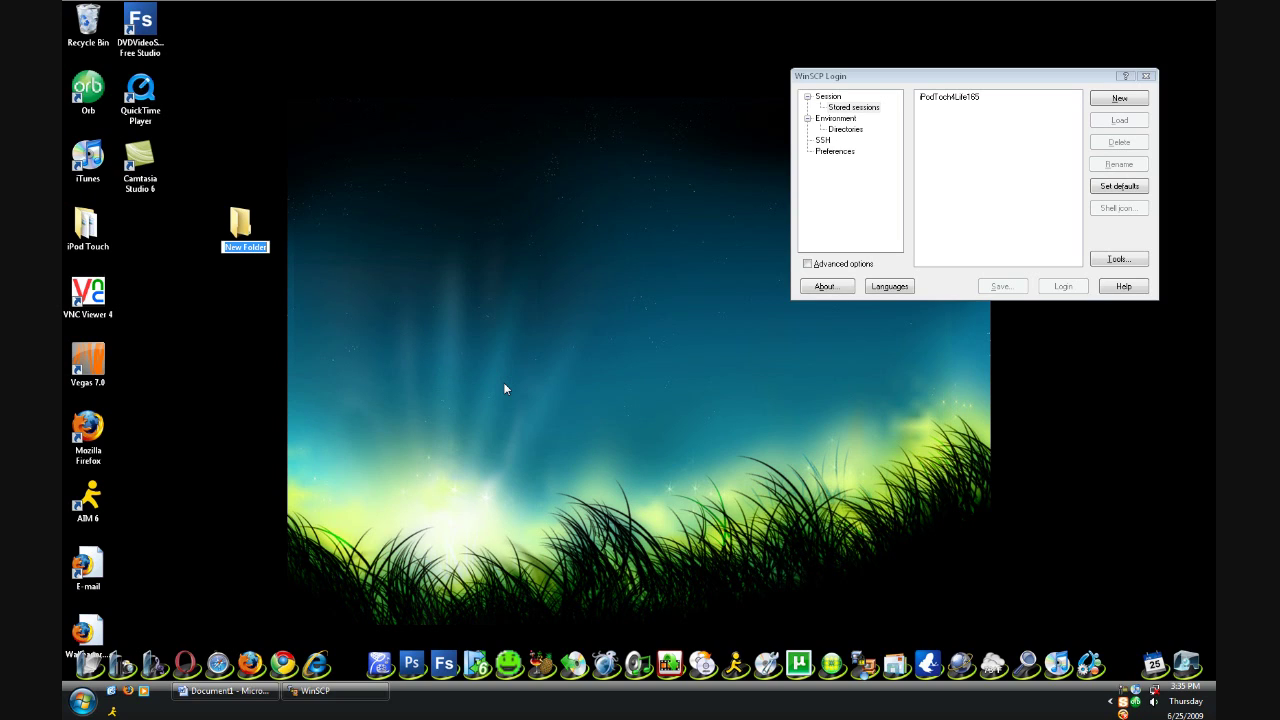
pyautogui.write('Video Wallpaper')
pyautogui.click(491, 360)
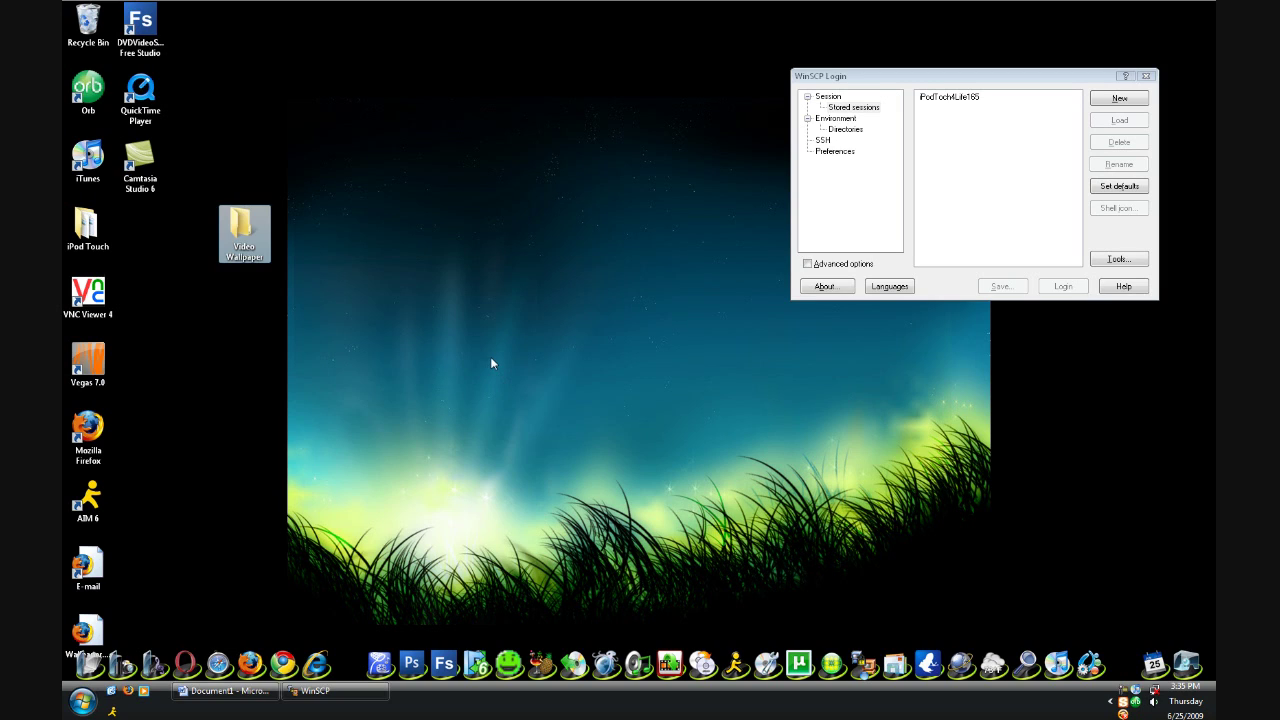
pyautogui.moveTo(243, 228); pyautogui.dragTo(299, 298)
pyautogui.click(396, 297)
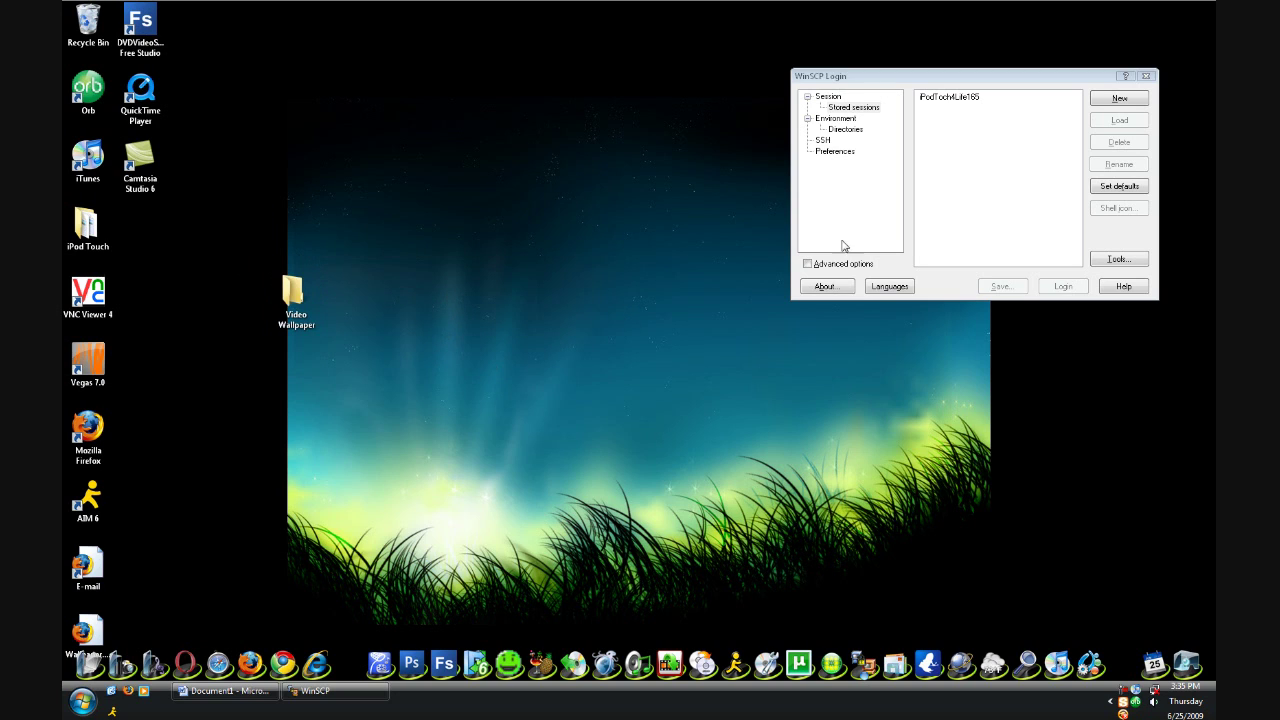
pyautogui.moveTo(934, 81); pyautogui.dragTo(675, 218)
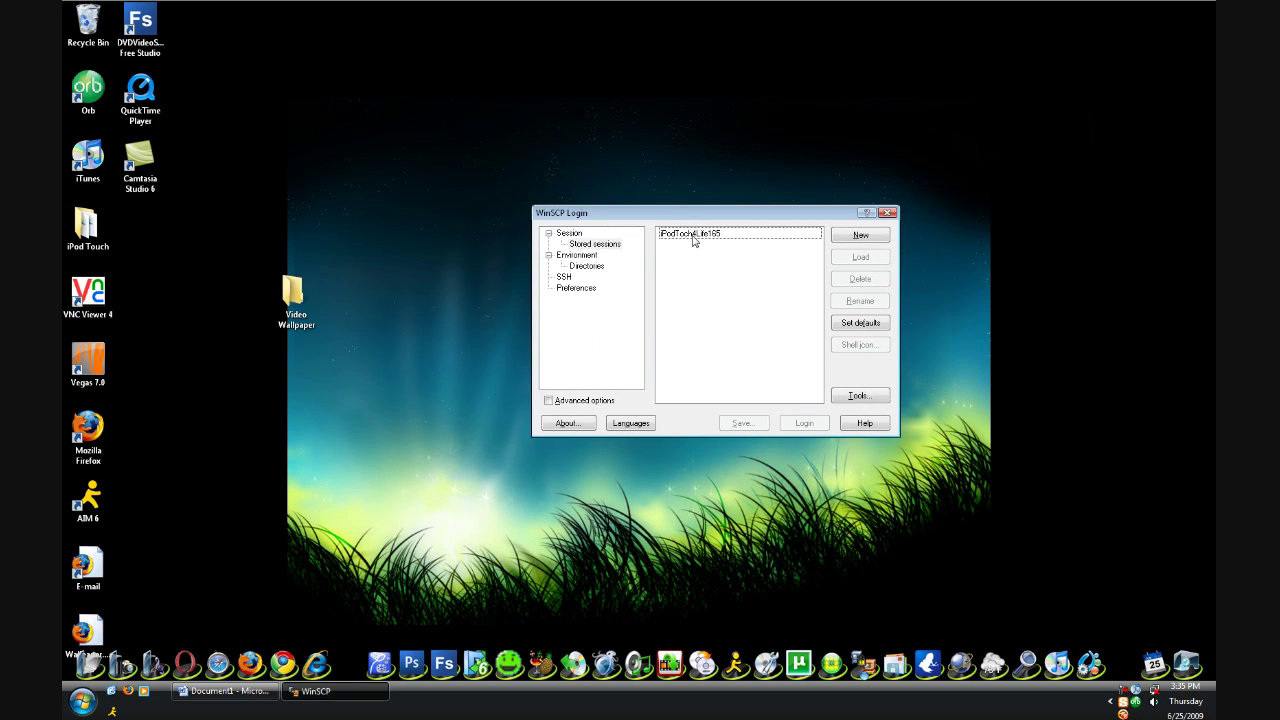
# Log in to the stored iPod Touch session, reconnecting after the timeout and entering the root password
pyautogui.click(695, 236)
pyautogui.click(811, 428)
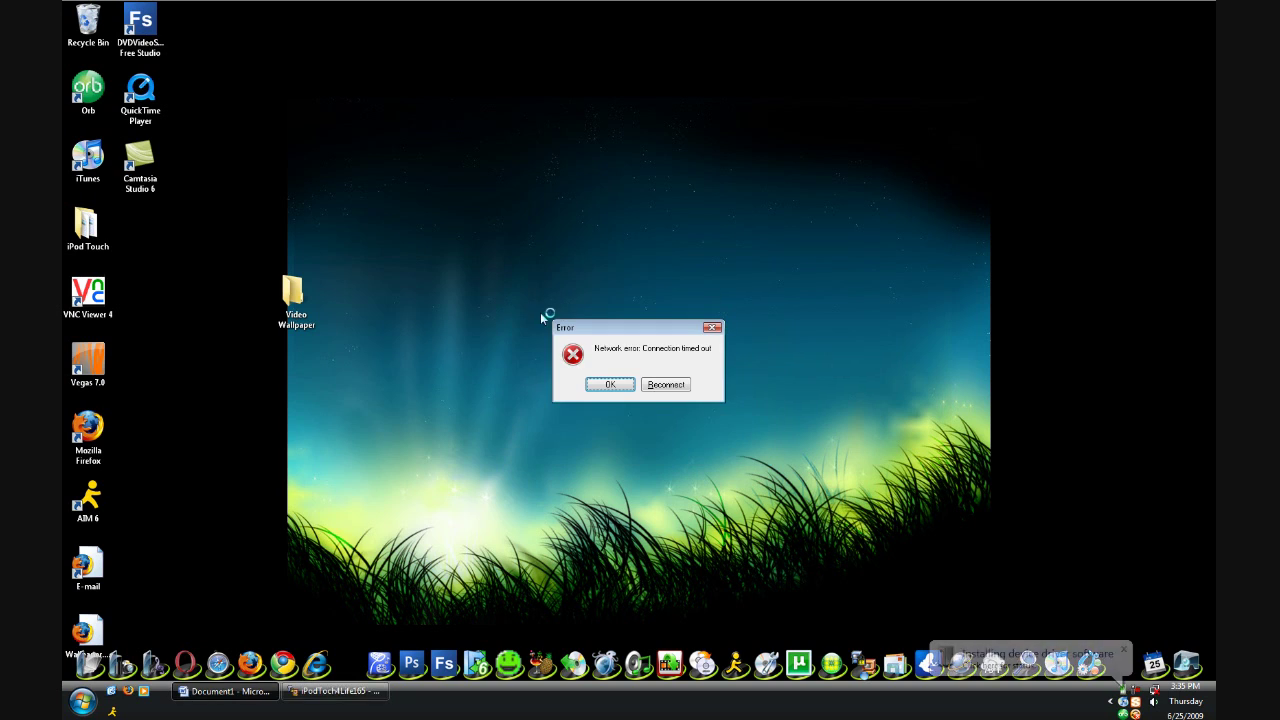
pyautogui.click(651, 390)
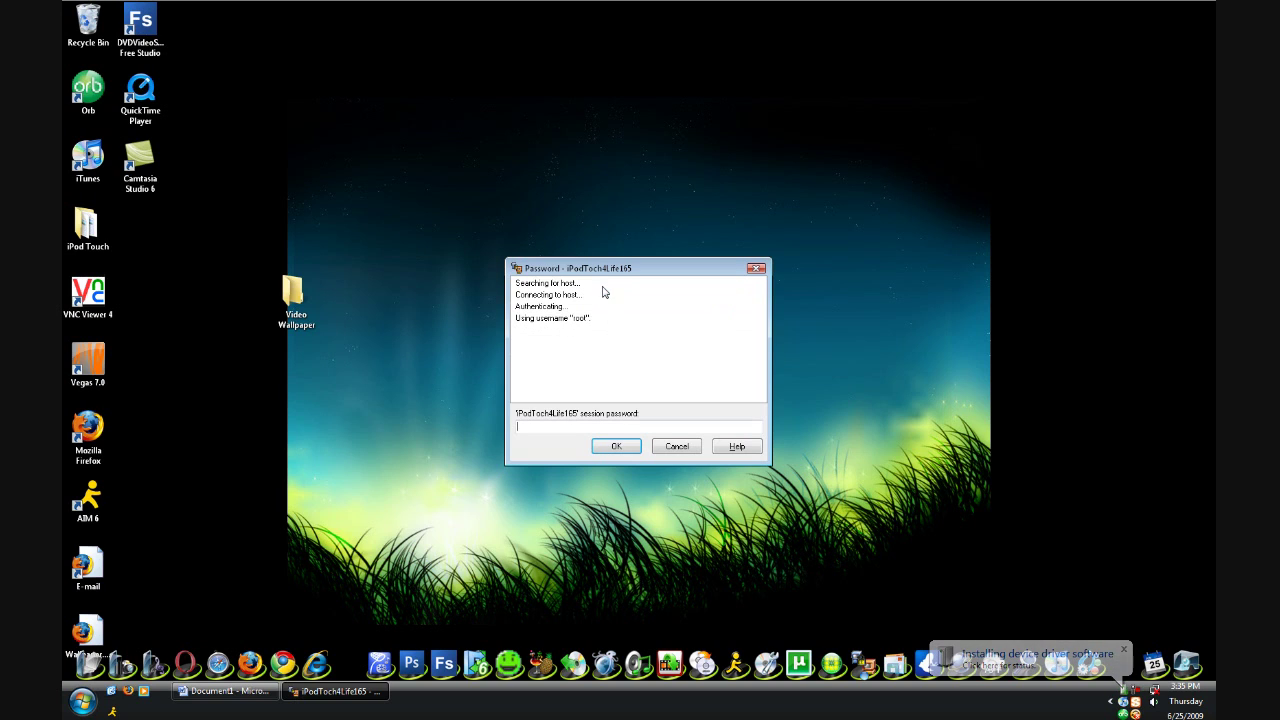
pyautogui.write('alpine')
pyautogui.press('Return')
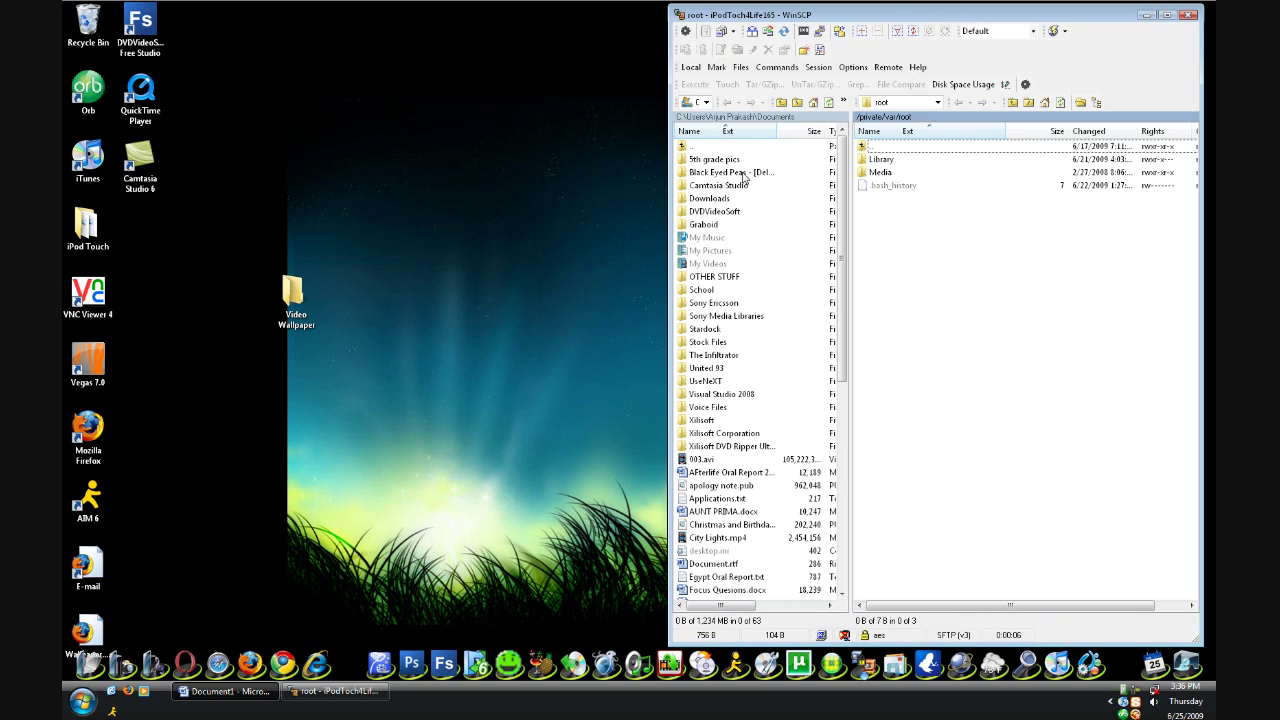
# Switch the local panel from Documents to the Desktop folder
pyautogui.doubleClick(692, 147)
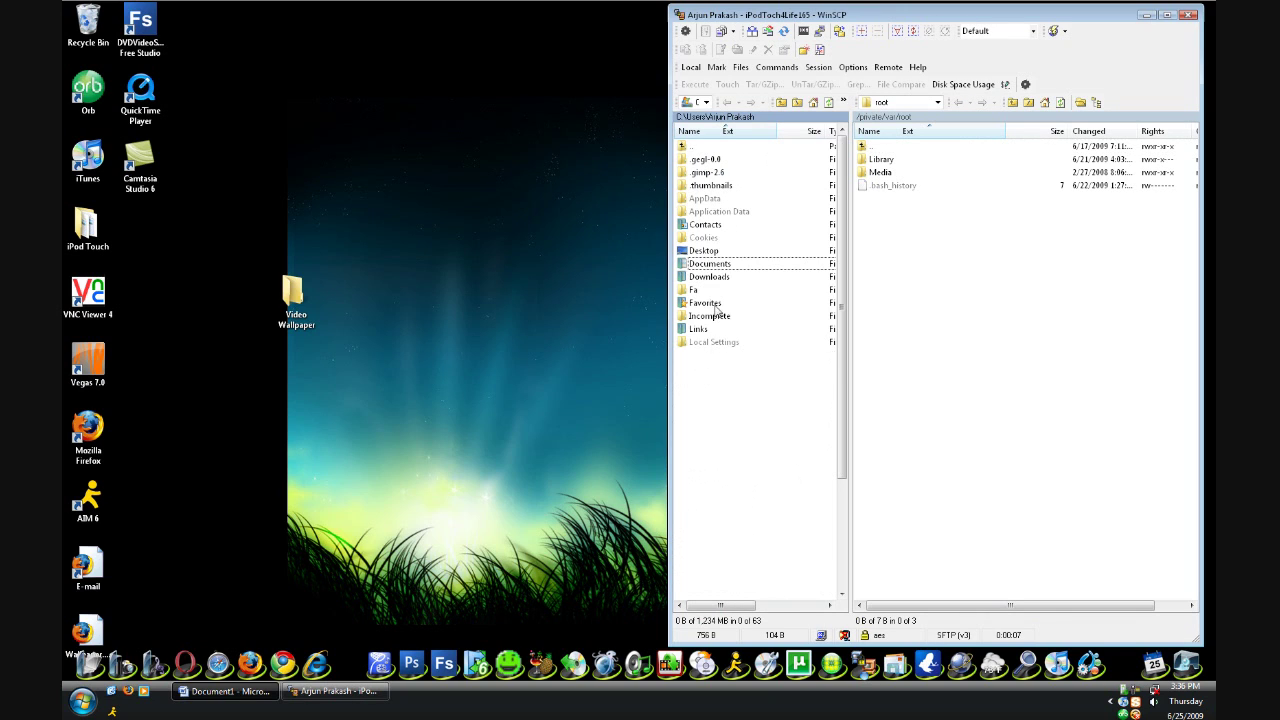
pyautogui.click(700, 251)
pyautogui.doubleClick(698, 252)
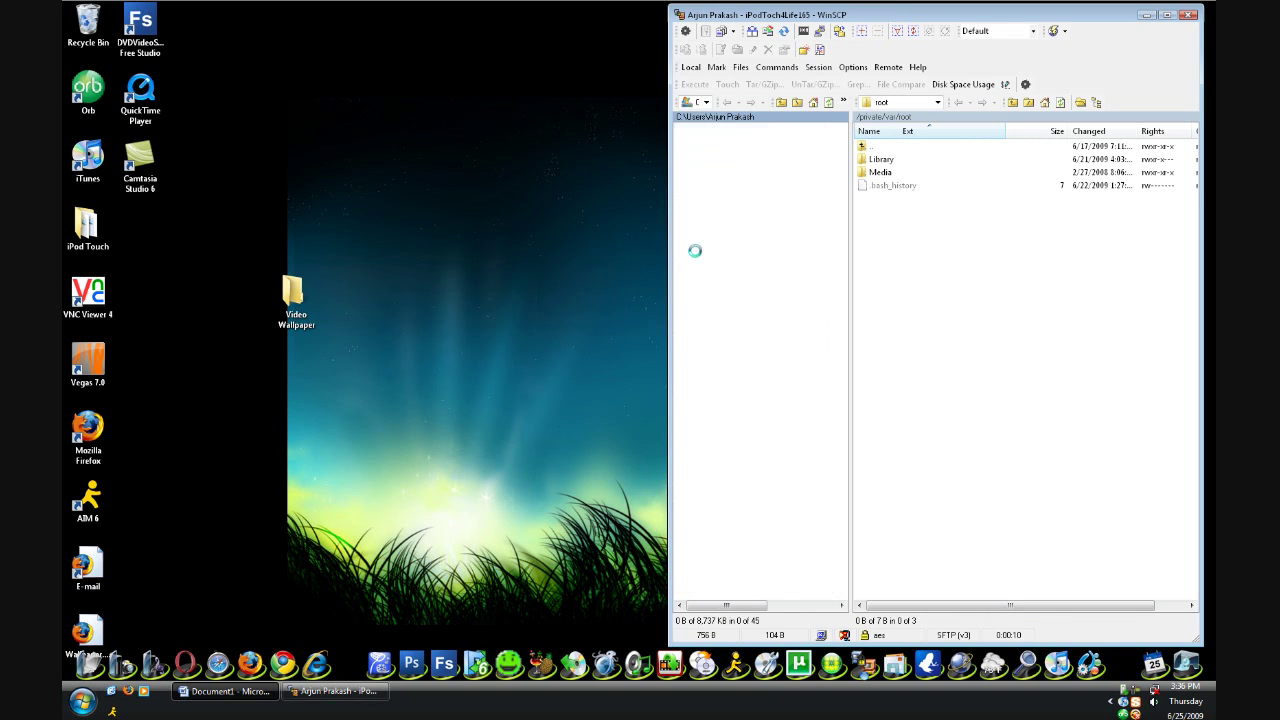
pyautogui.moveTo(900, 14); pyautogui.dragTo(662, 10)
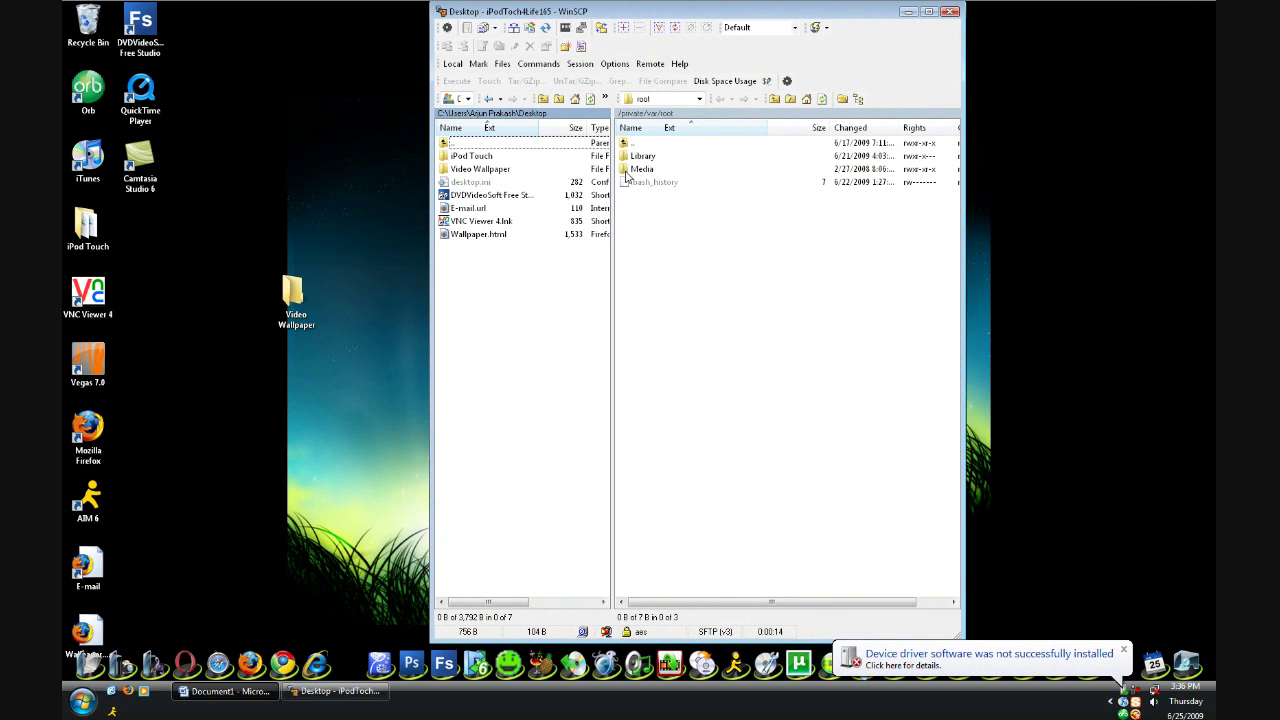
# Browse the iPod from /private/var through mobile, Media and Skrew into Videos
pyautogui.click(637, 146)
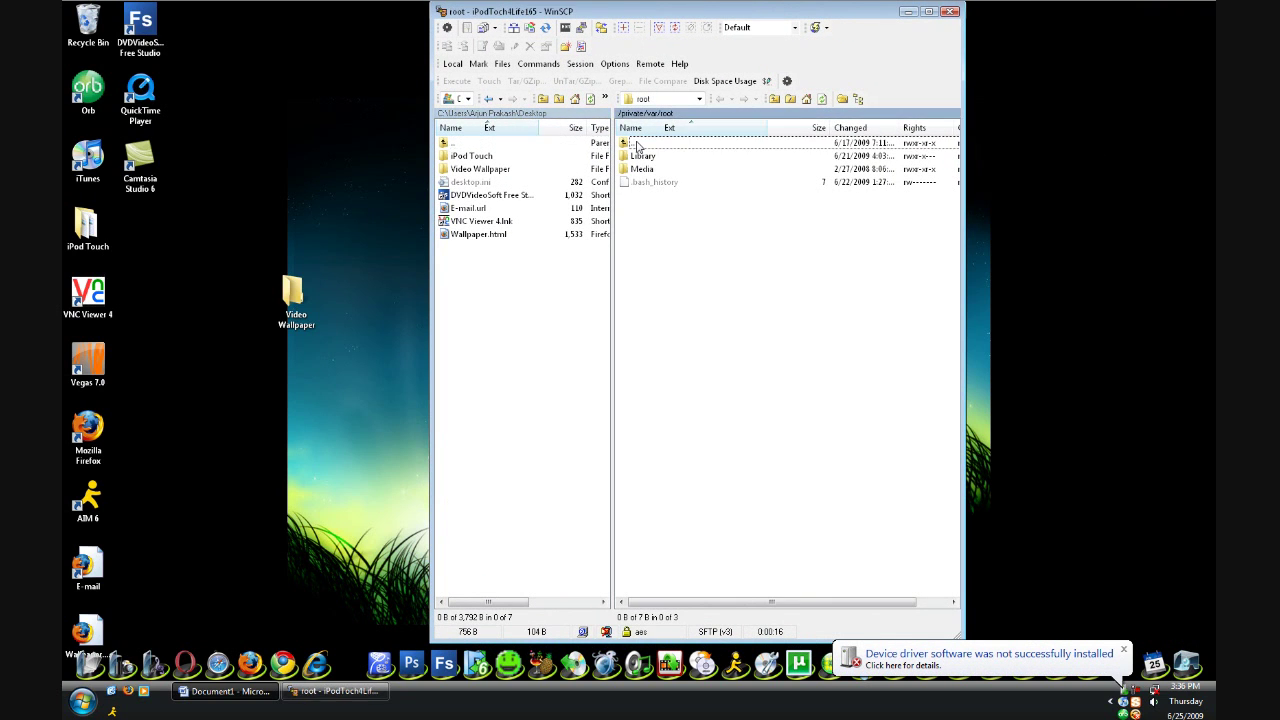
pyautogui.doubleClick(637, 146)
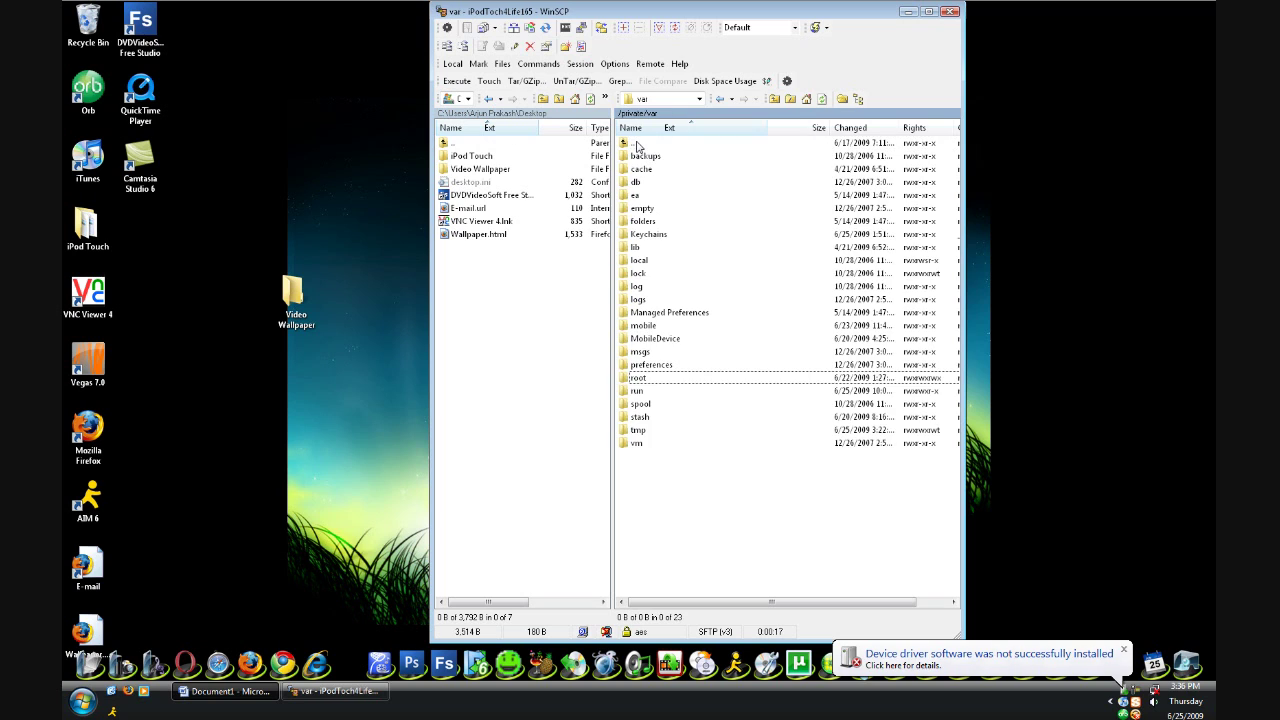
pyautogui.click(650, 328)
pyautogui.doubleClick(650, 326)
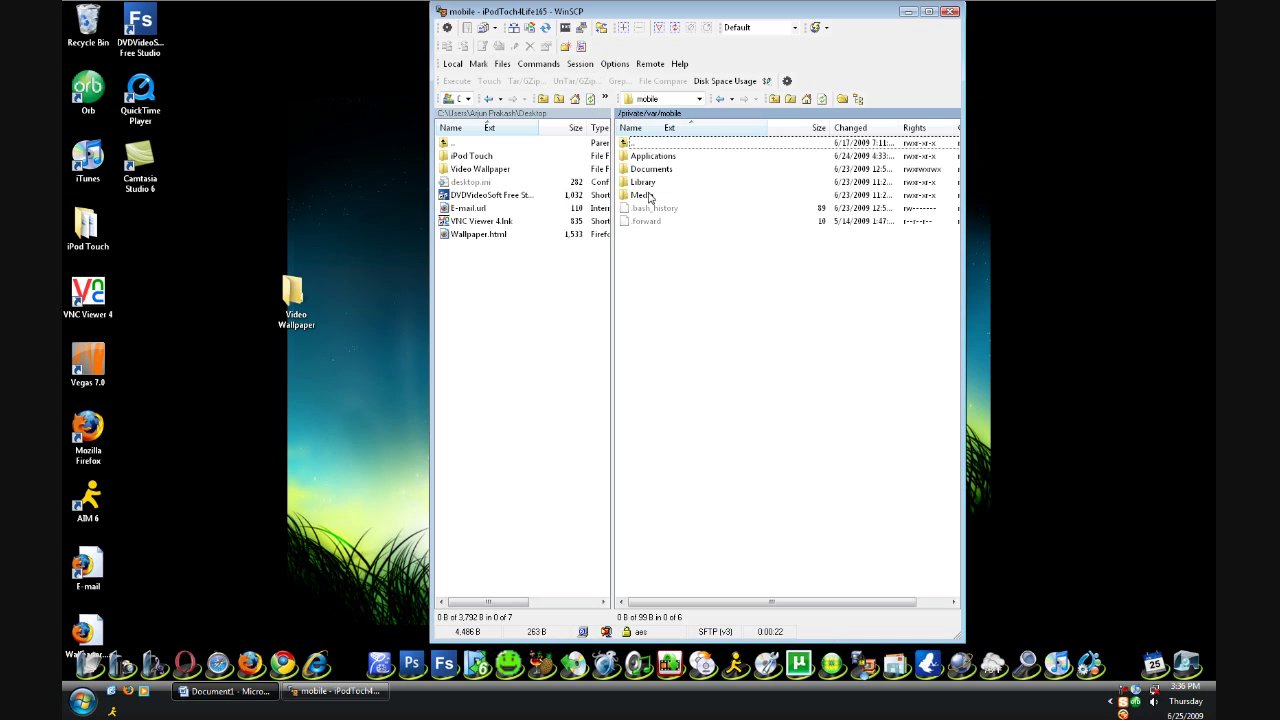
pyautogui.doubleClick(642, 195)
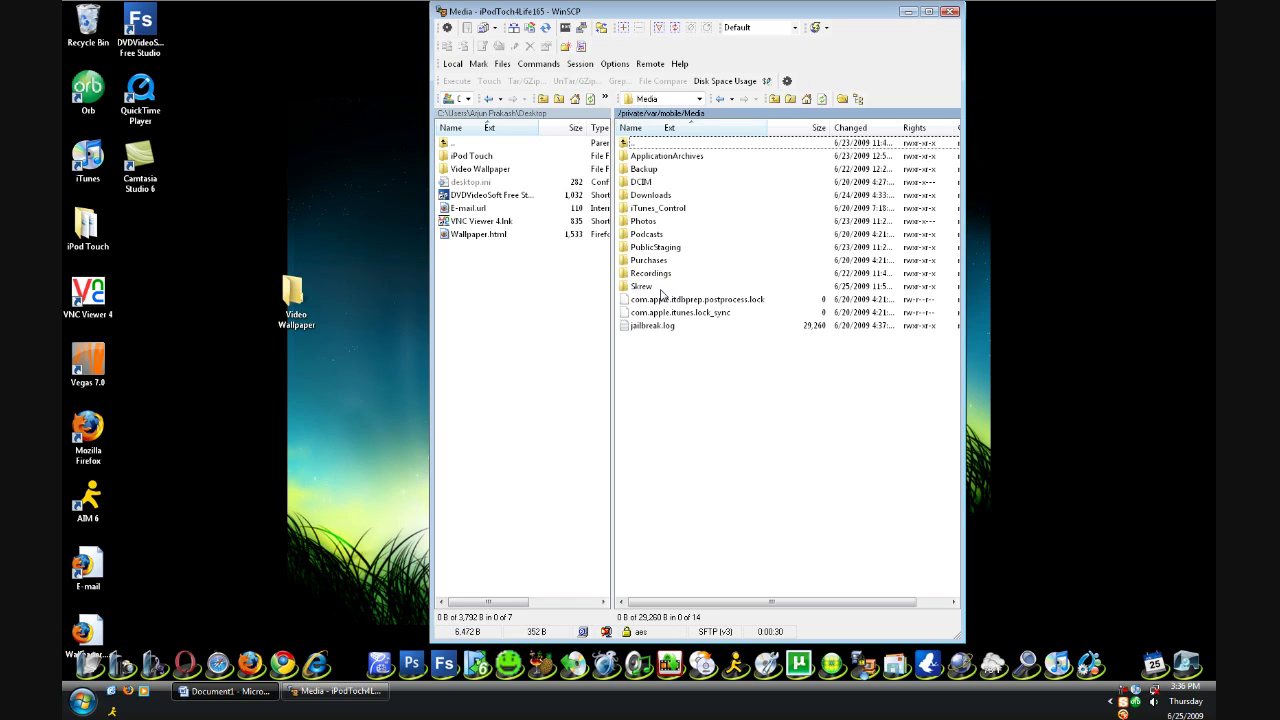
pyautogui.doubleClick(641, 287)
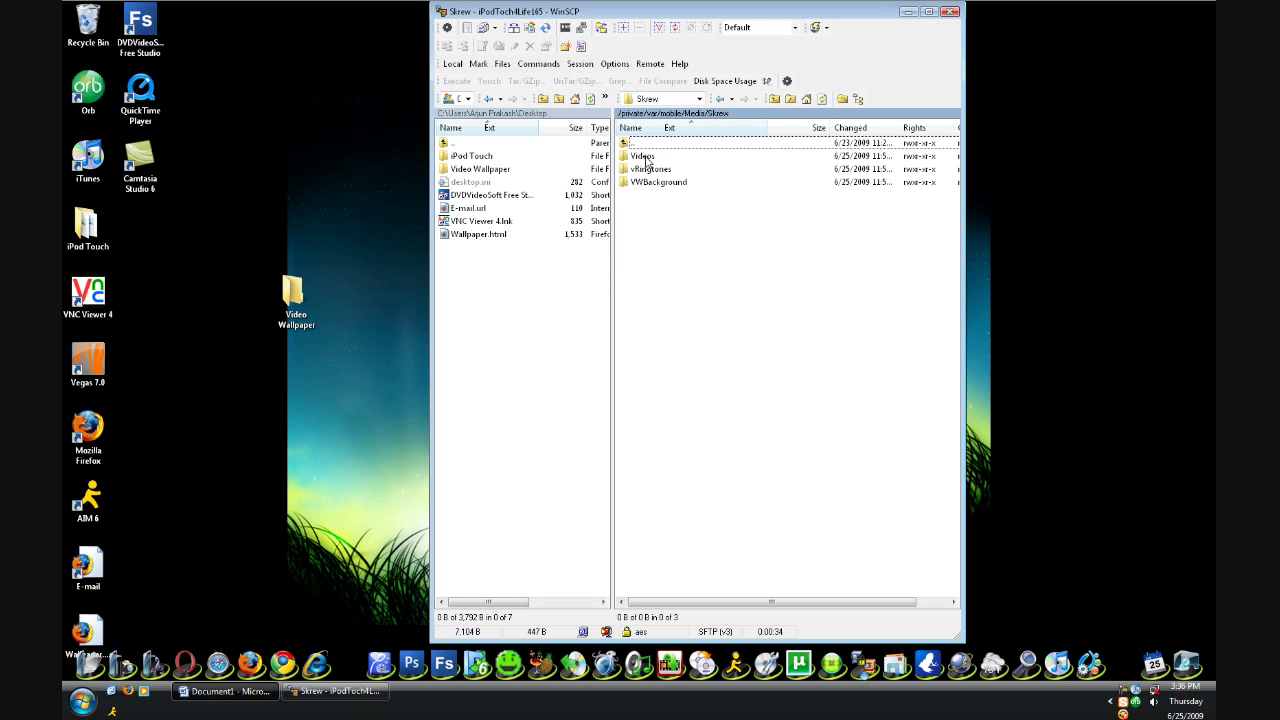
pyautogui.doubleClick(643, 157)
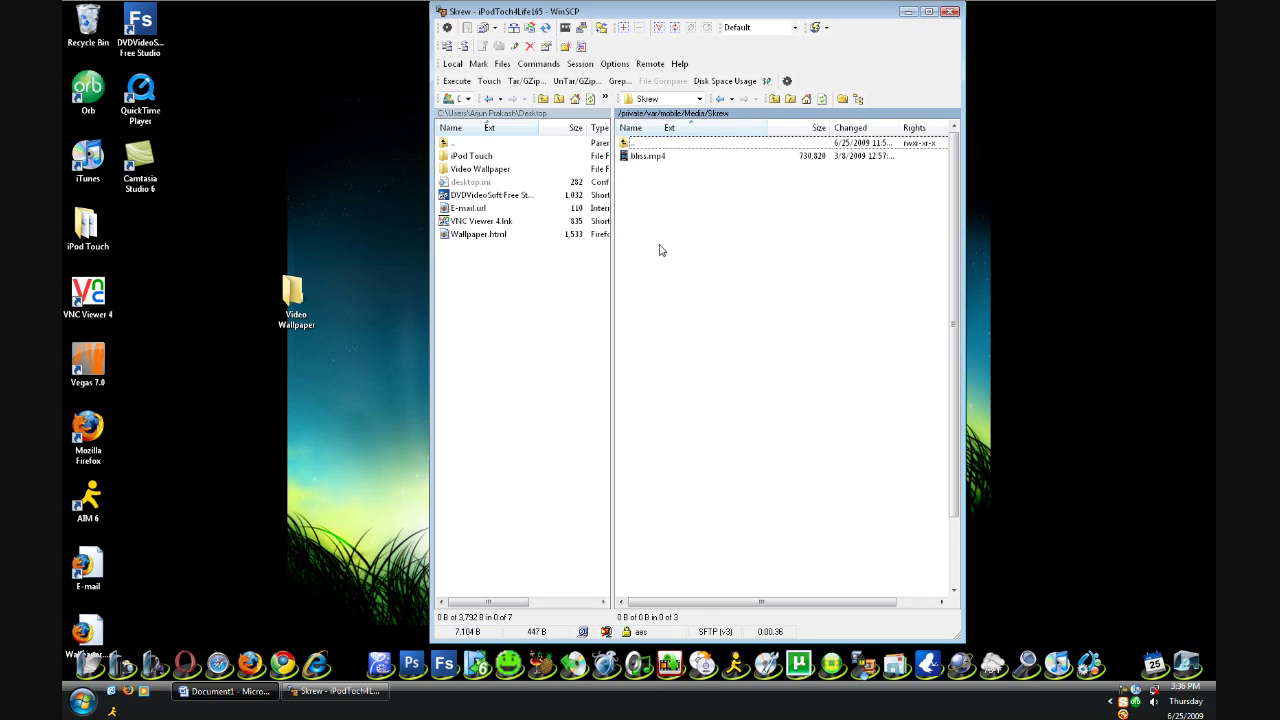
pyautogui.scroll(-3, 725, 303)
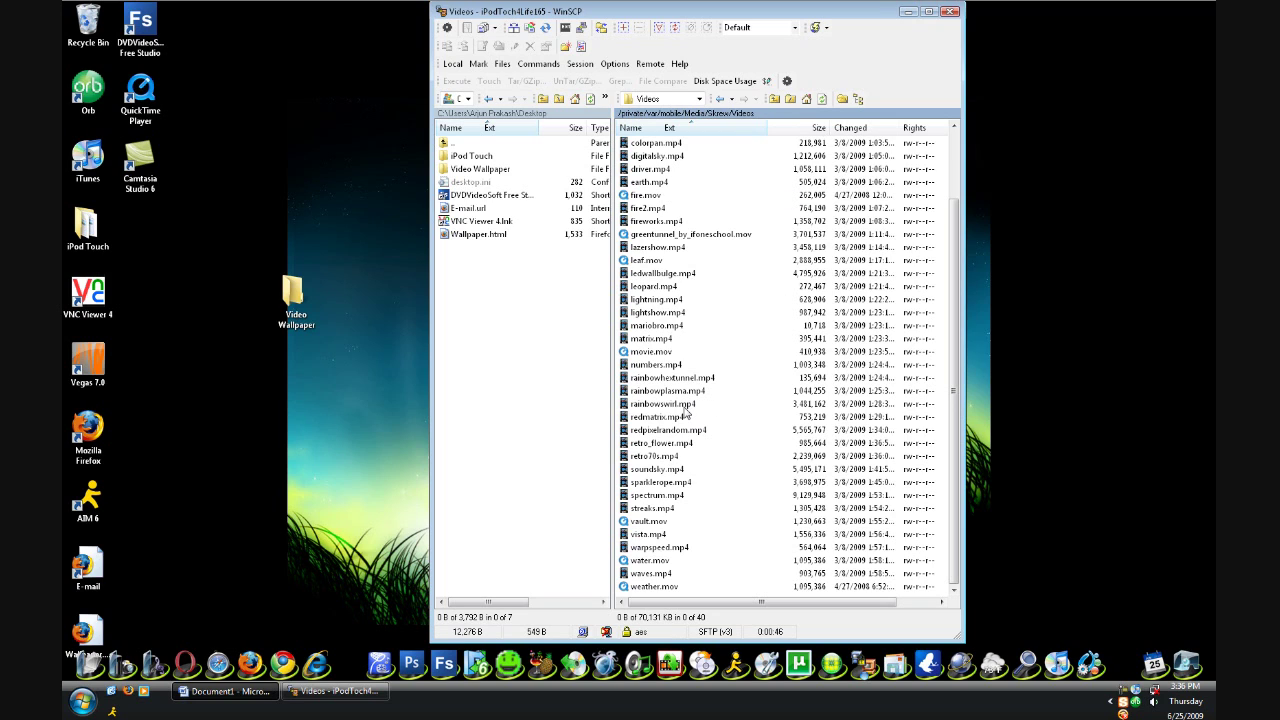
# Drag rainbowswirl.mp4 from the iPod onto the local Video Wallpaper folder and confirm the copy
pyautogui.click(683, 405)
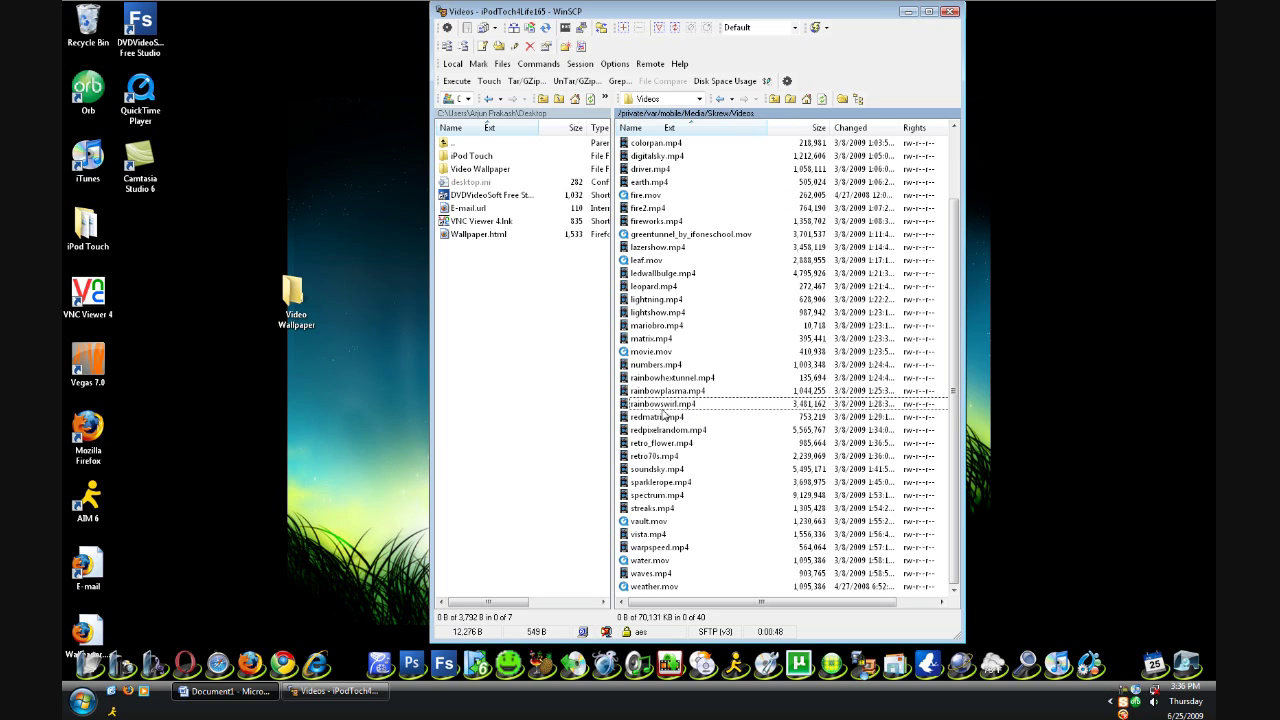
pyautogui.moveTo(660, 405); pyautogui.dragTo(578, 242)
pyautogui.moveTo(578, 242); pyautogui.dragTo(480, 170)
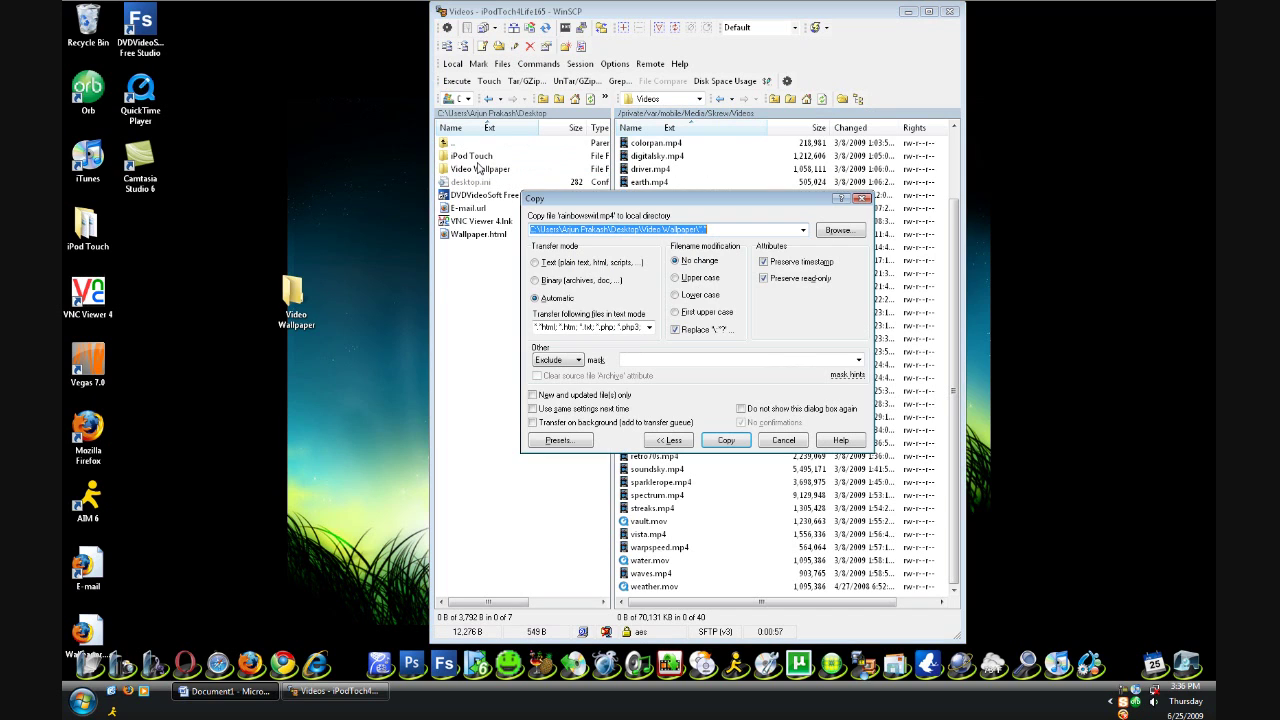
pyautogui.click(725, 442)
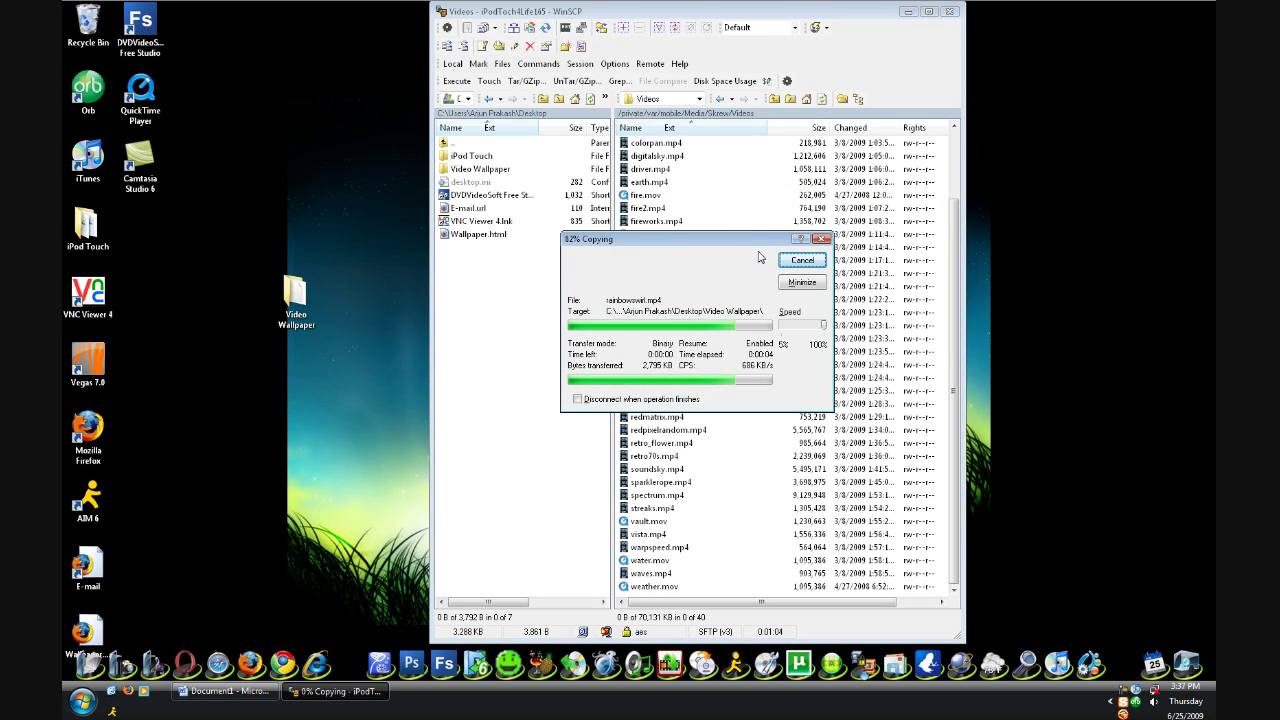
pyautogui.moveTo(648, 20); pyautogui.dragTo(886, 25)
# Open the desktop Video Wallpaper folder to show the copied rainbowswirl.mp4
pyautogui.click(300, 295)
pyautogui.doubleClick(300, 295)
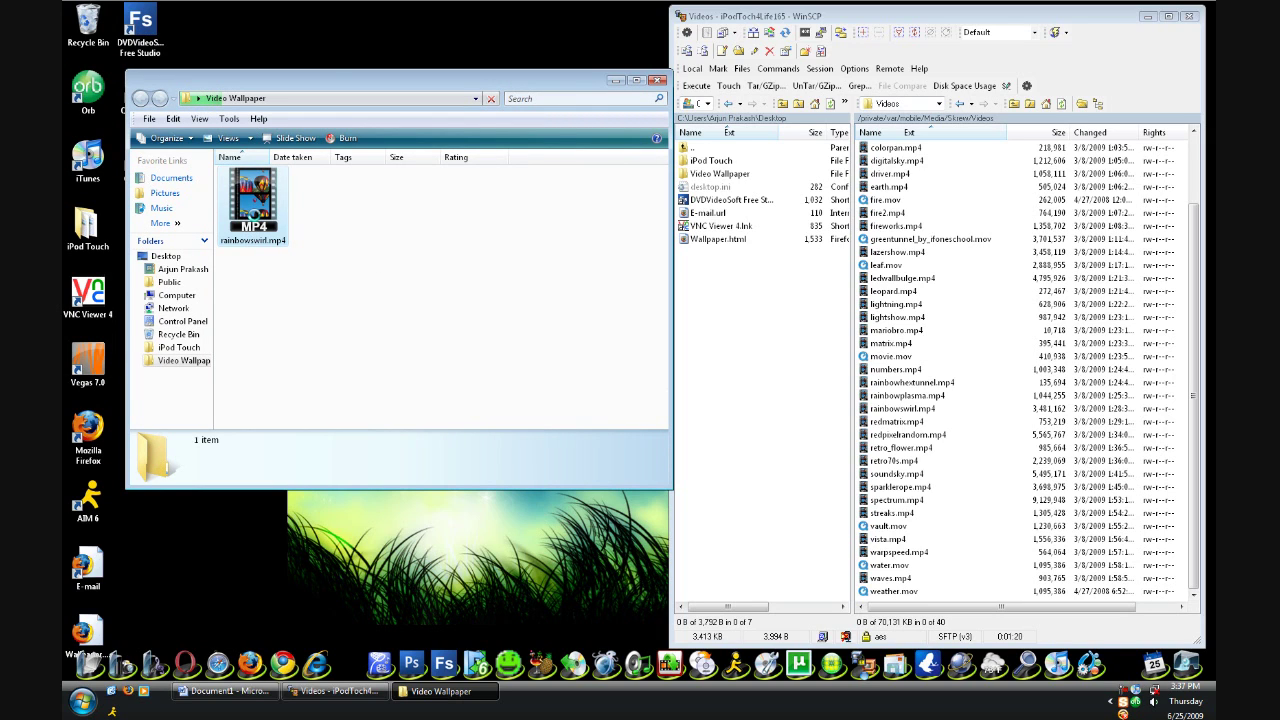
pyautogui.rightClick(254, 214)
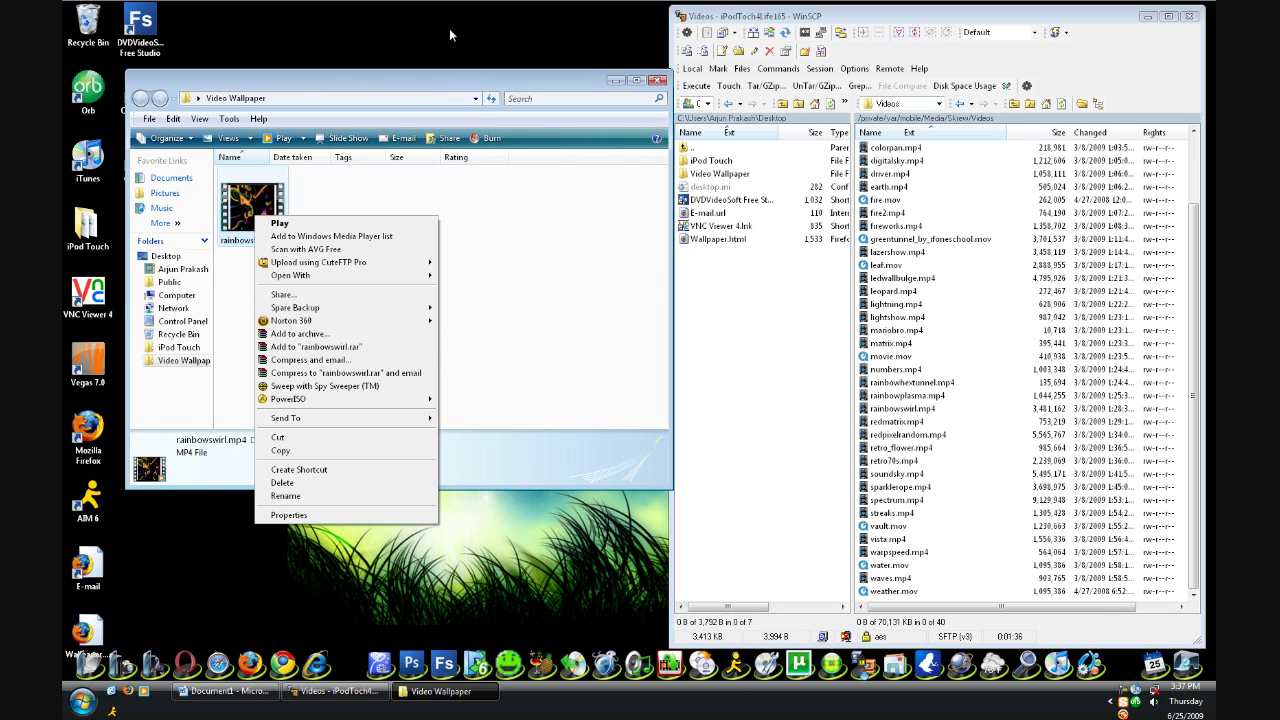
pyautogui.click(444, 80)
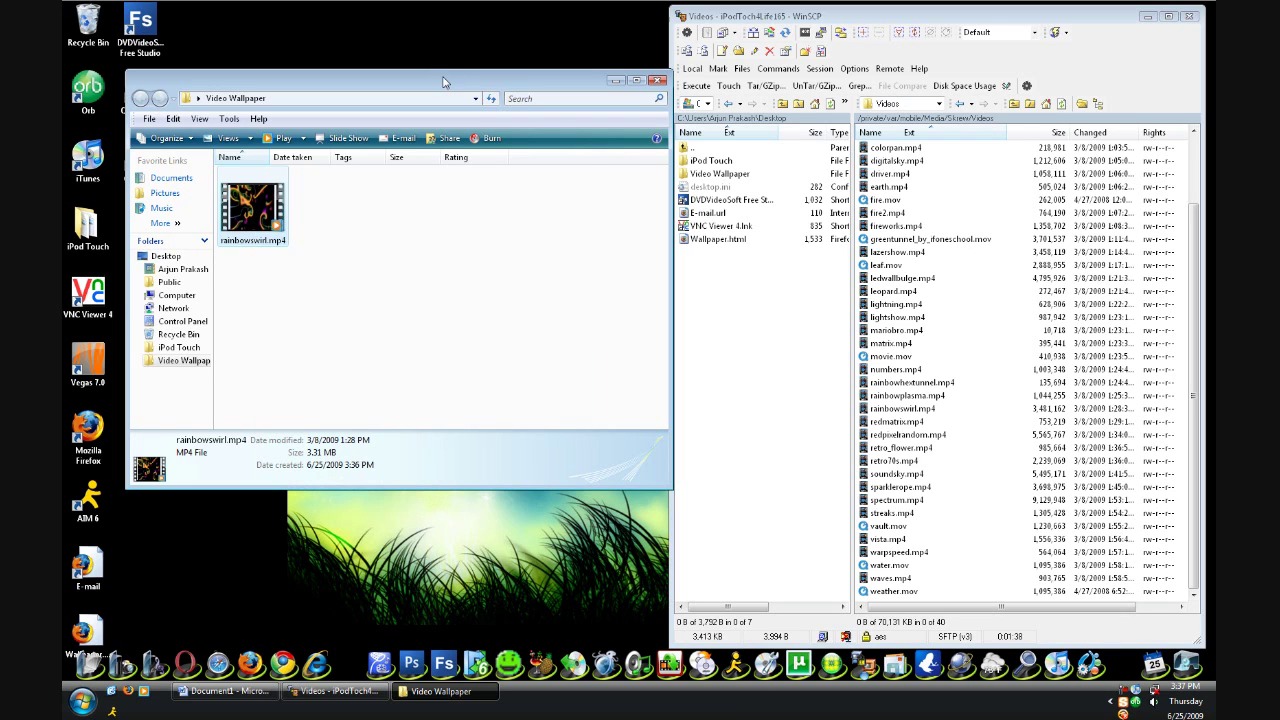
pyautogui.click(320, 284)
# Rename rainbowswirl.mp4 to Wallpaper.mp4 and close the folder window
pyautogui.rightClick(247, 223)
pyautogui.click(310, 504)
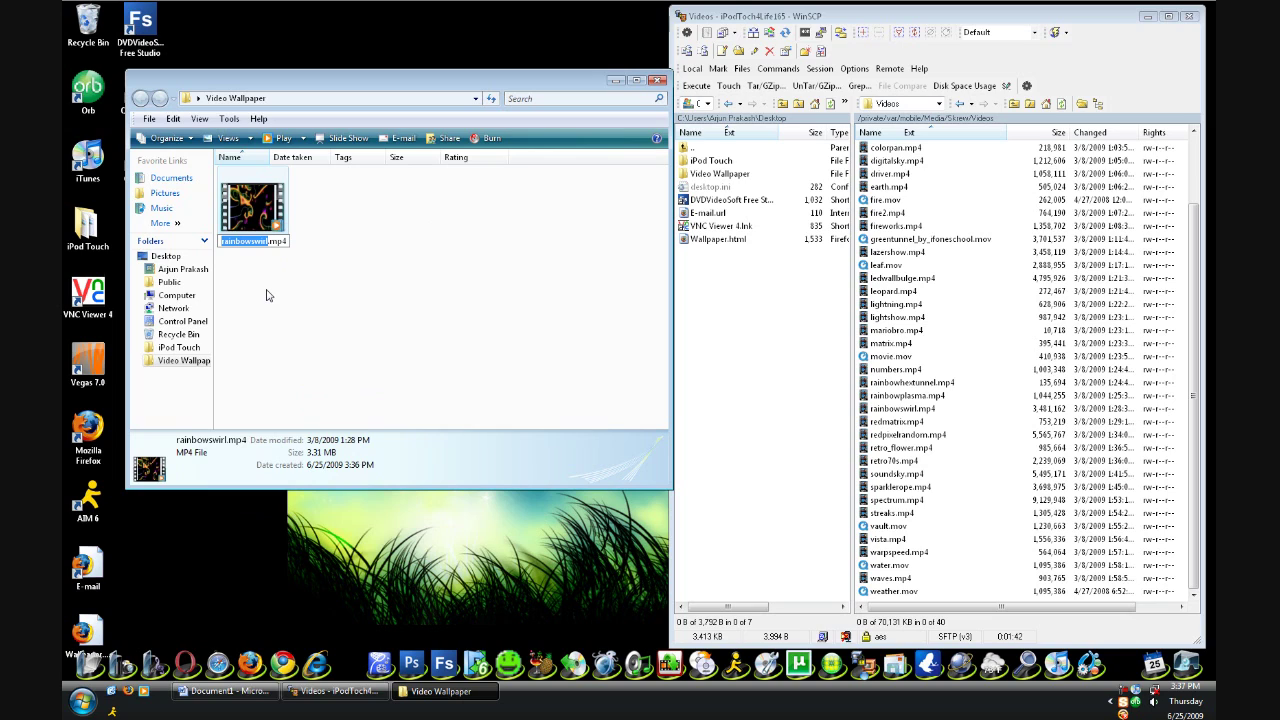
pyautogui.write('Wallpaper')
pyautogui.click(354, 278)
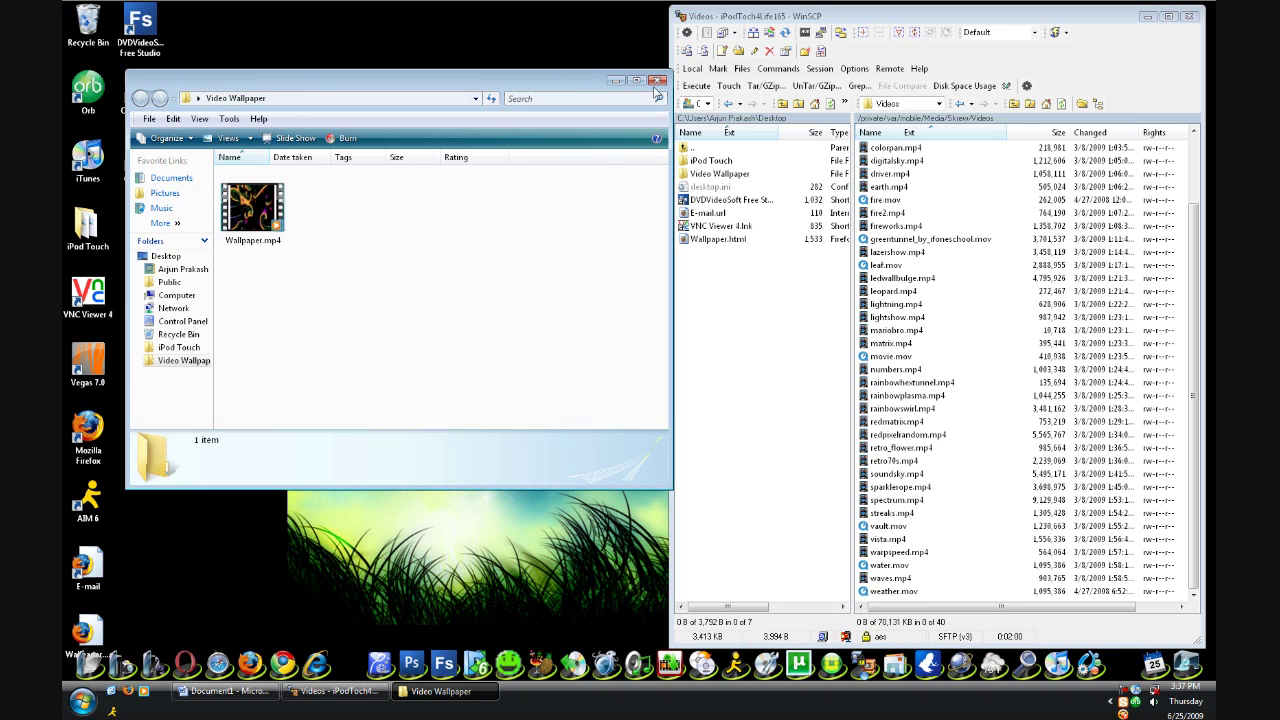
pyautogui.click(657, 79)
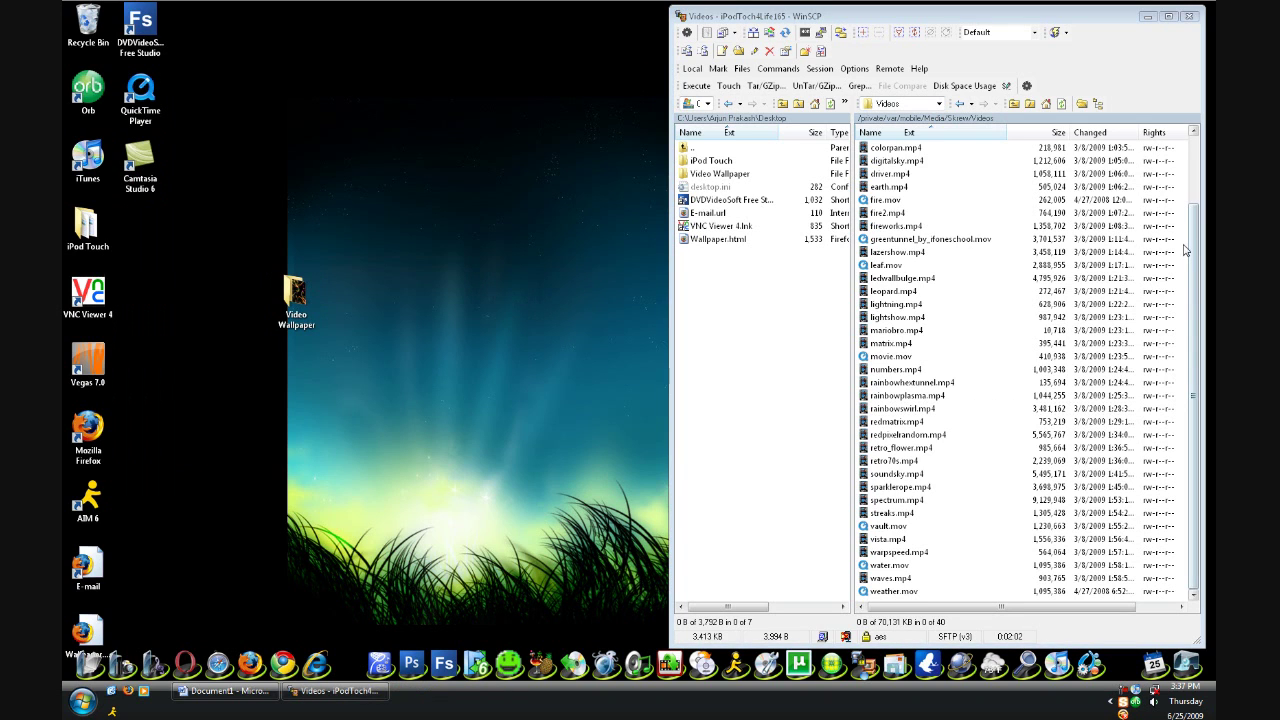
# Navigate the iPod panel from Videos up to /private/var and into stash
pyautogui.click(872, 150)
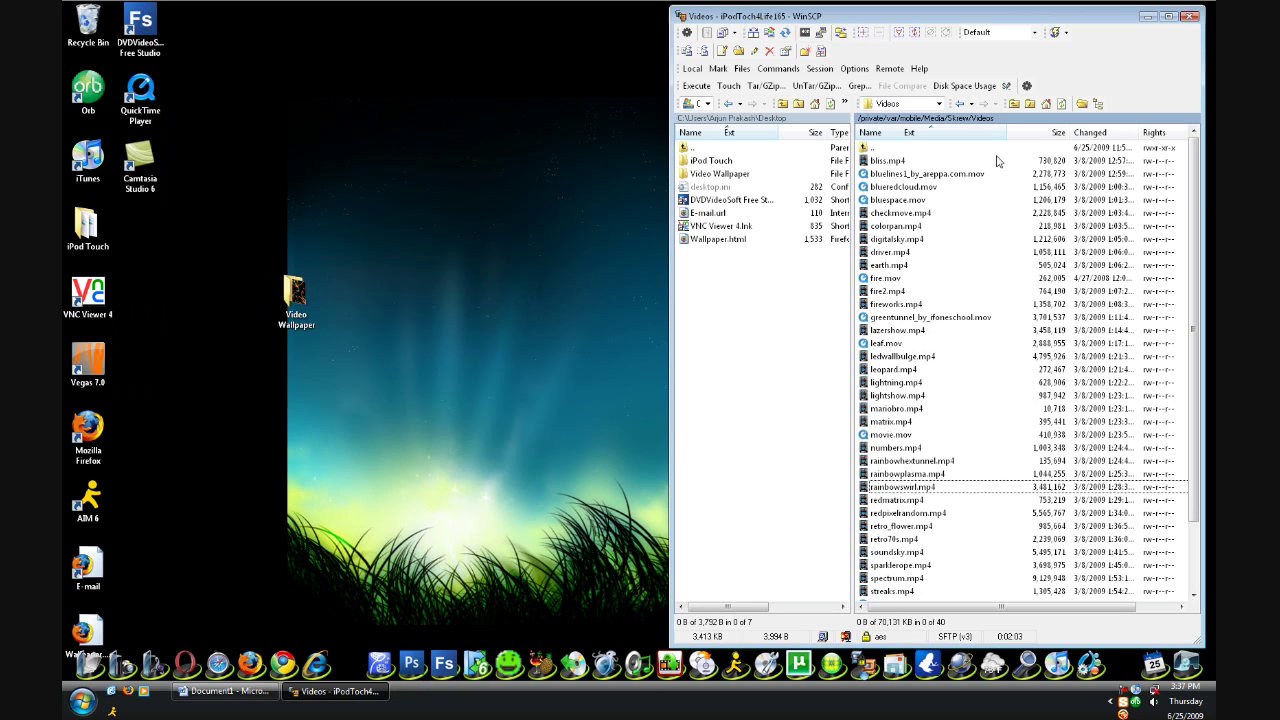
pyautogui.doubleClick(872, 148)
pyautogui.doubleClick(872, 148)
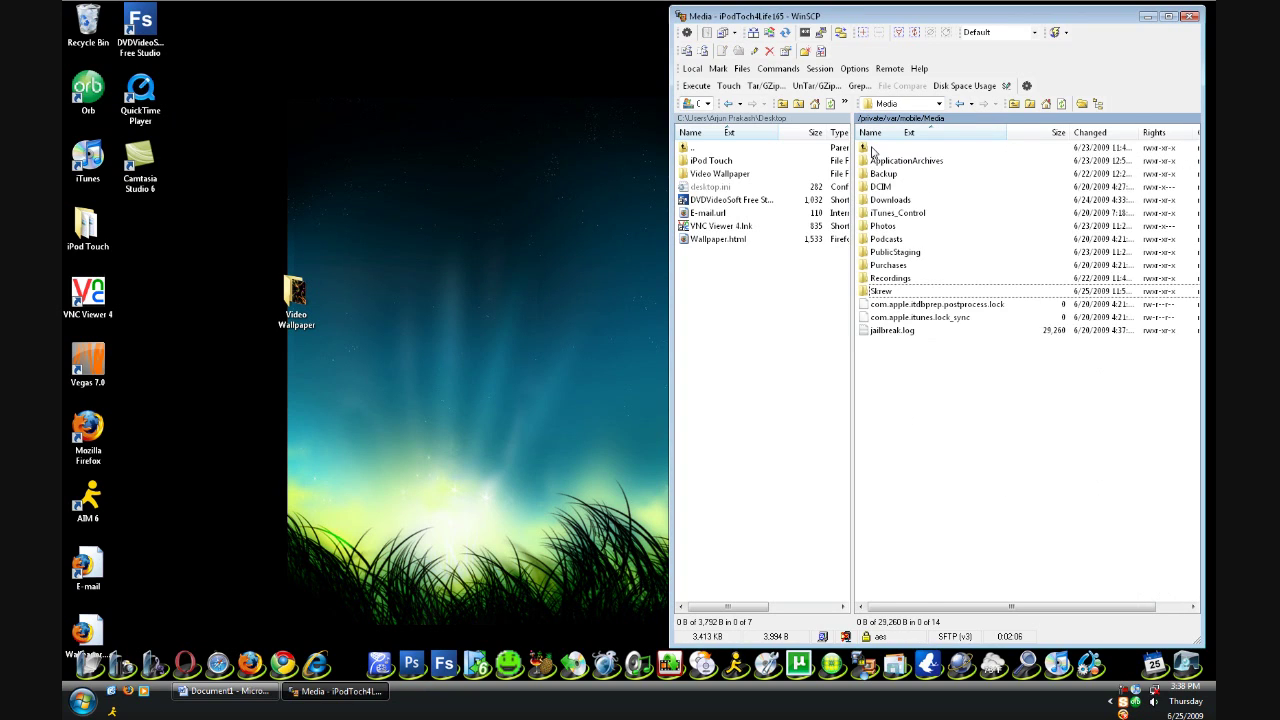
pyautogui.doubleClick(872, 148)
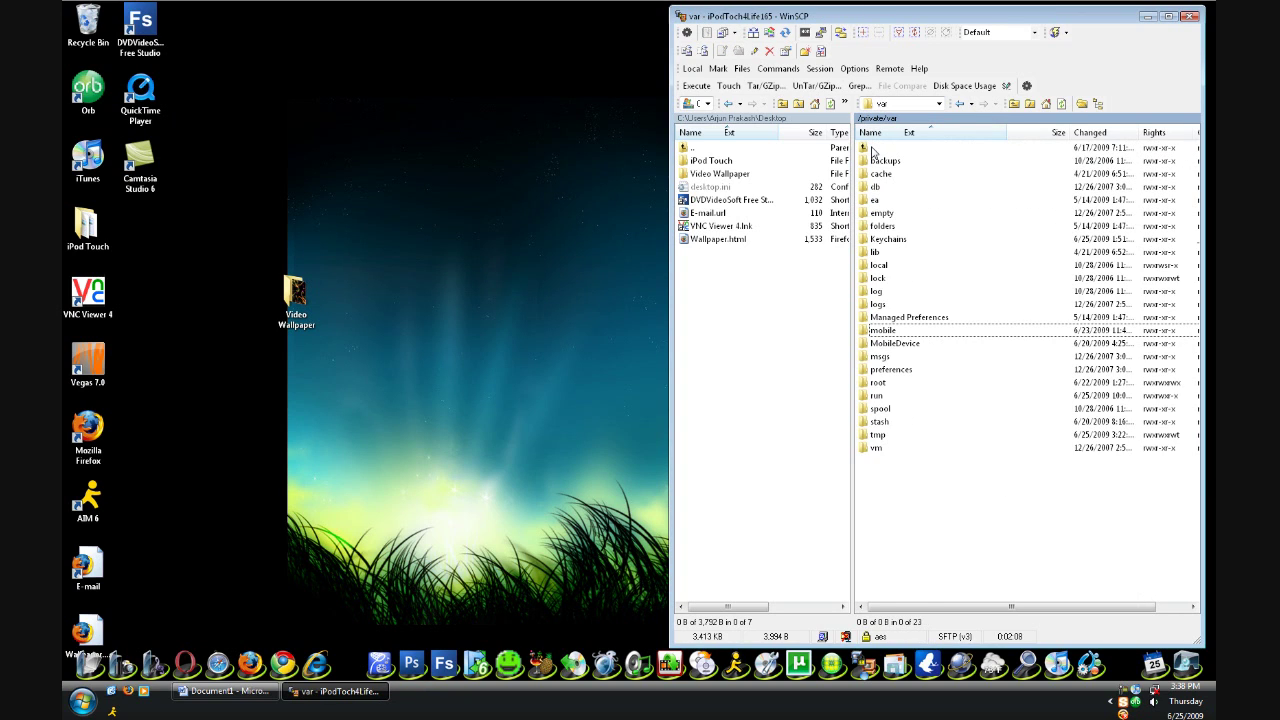
pyautogui.click(884, 423)
pyautogui.doubleClick(880, 422)
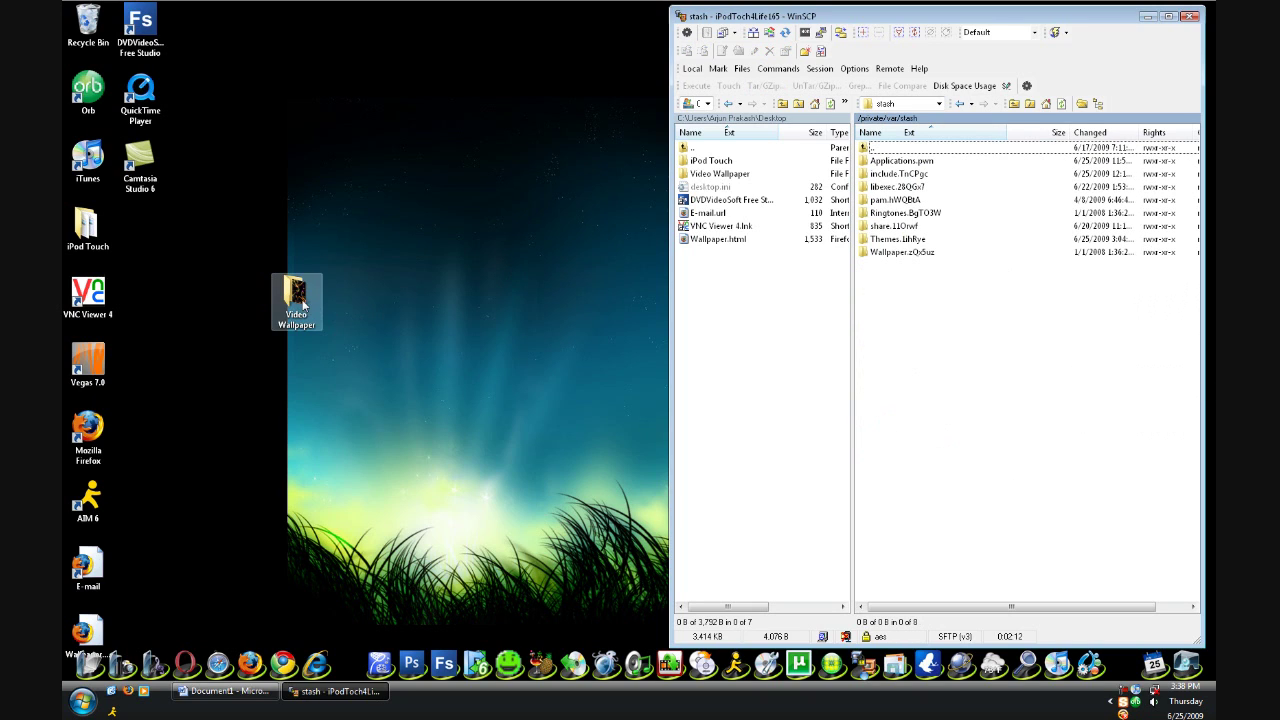
# Drag the desktop Video Wallpaper folder onto the iPod's Themes folder and confirm the upload
pyautogui.click(400, 351)
pyautogui.moveTo(300, 298); pyautogui.dragTo(508, 298)
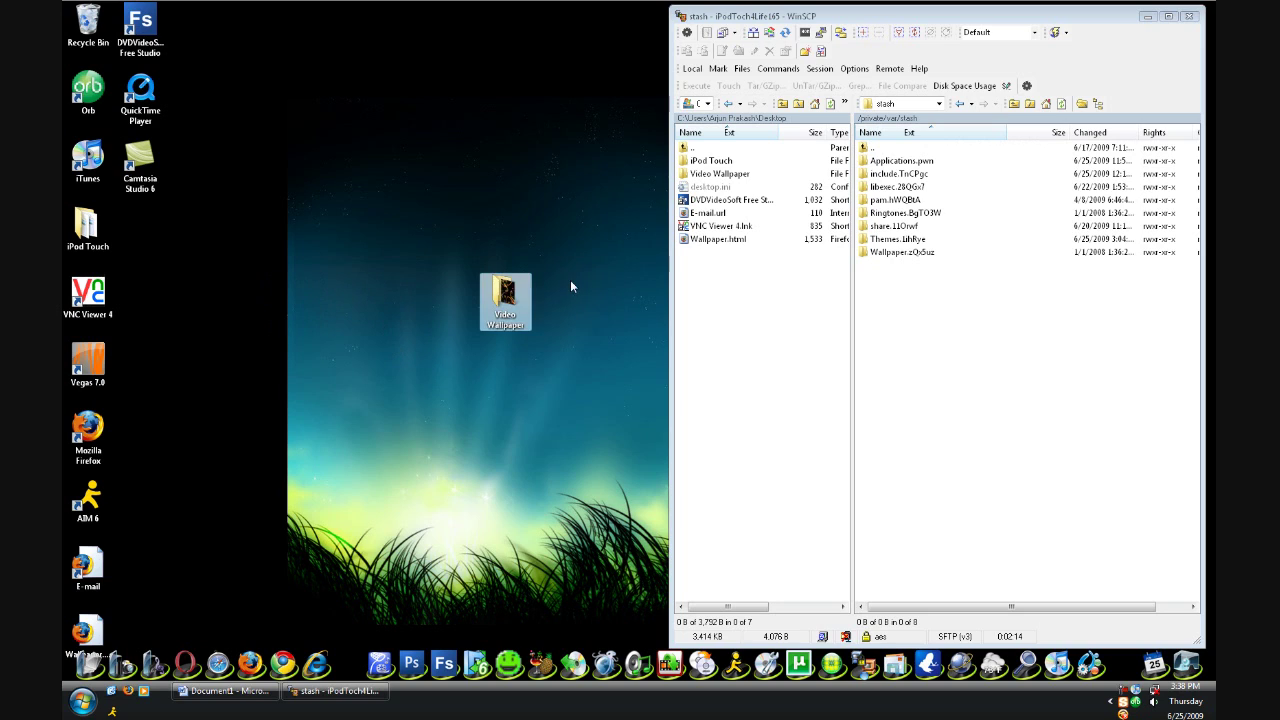
pyautogui.moveTo(457, 245); pyautogui.dragTo(564, 374)
pyautogui.moveTo(500, 306); pyautogui.dragTo(906, 243)
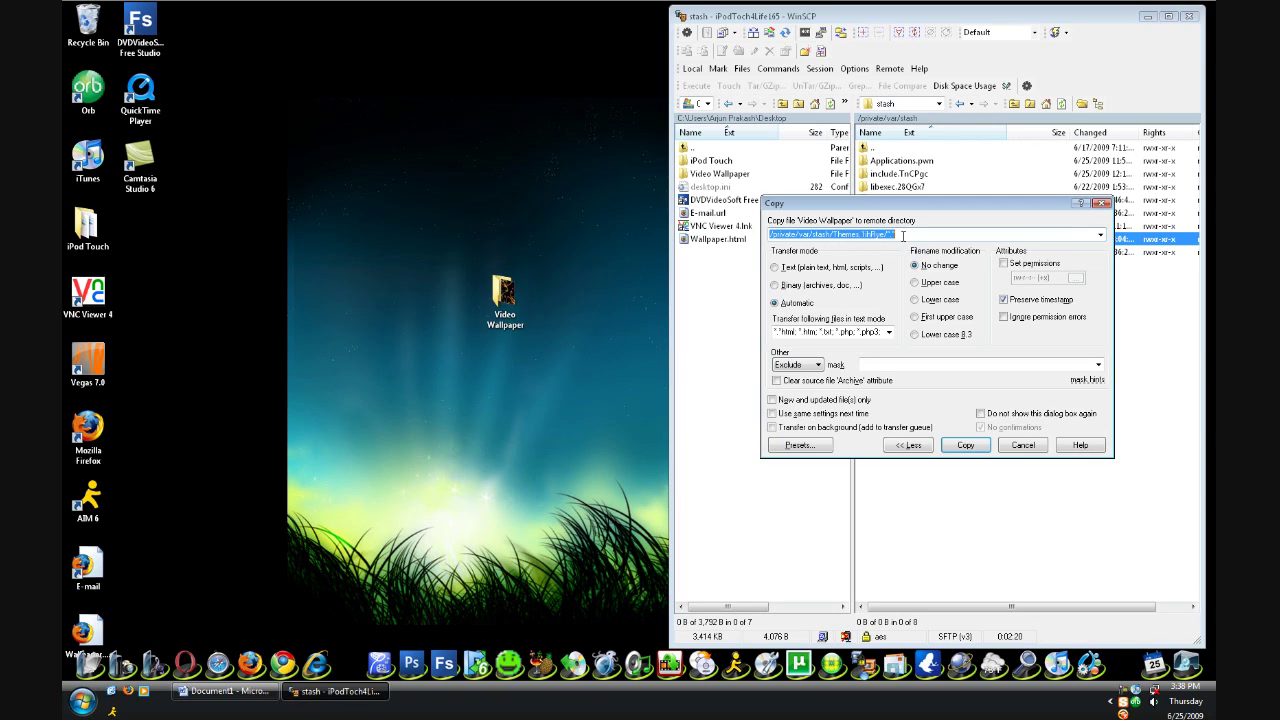
pyautogui.click(965, 446)
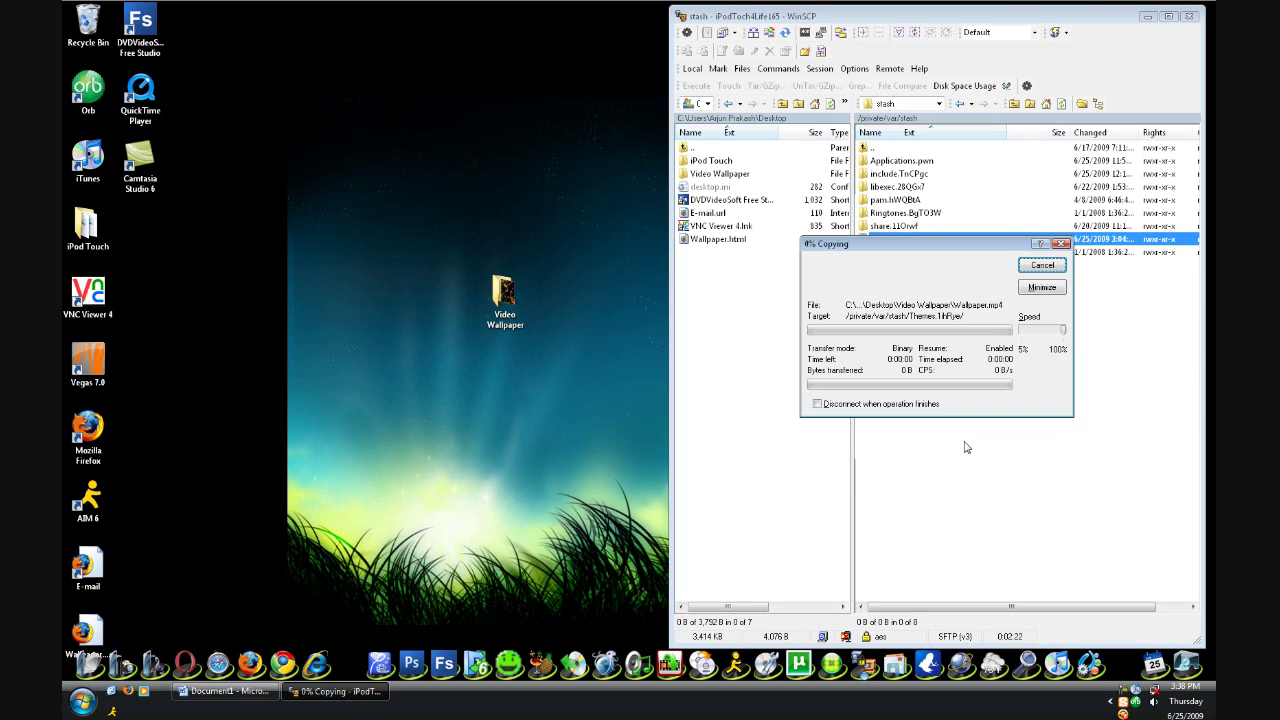